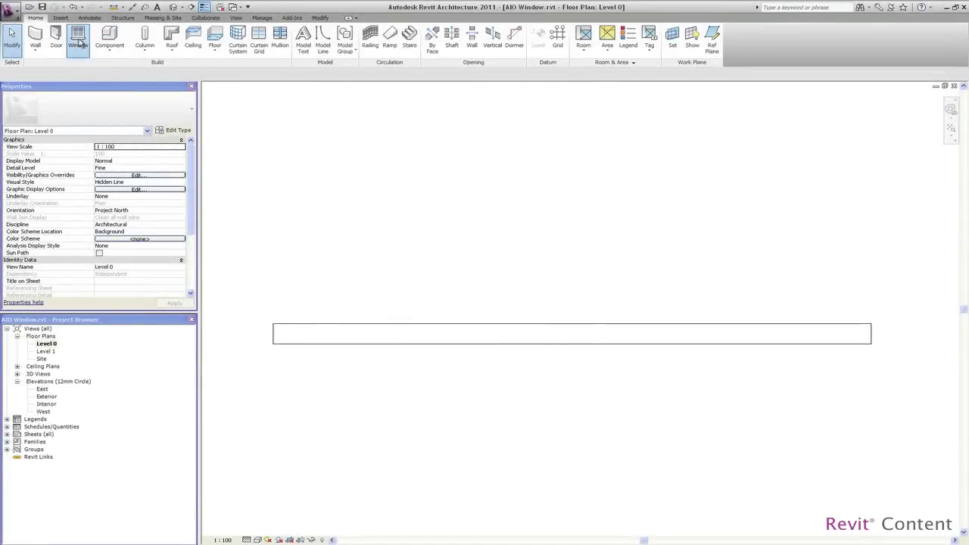
Load RFAM2311_Window-5.rfa from All-in-One Families > AIO Window, choosing the Window 1 SWING type
{"action": "left_click", "coordinate": [78, 38]}
{"action": "left_click", "coordinate": [367, 39]}
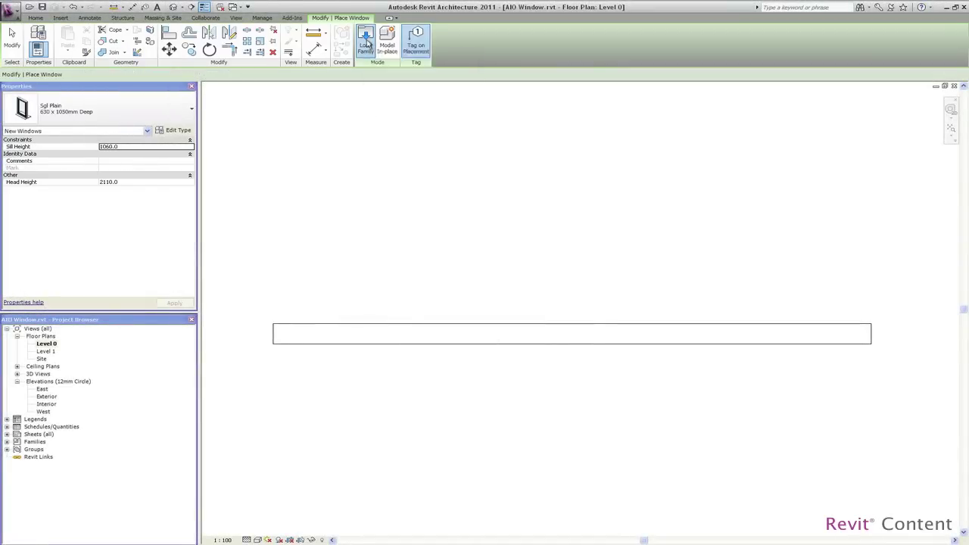
{"action": "double_click", "coordinate": [226, 174]}
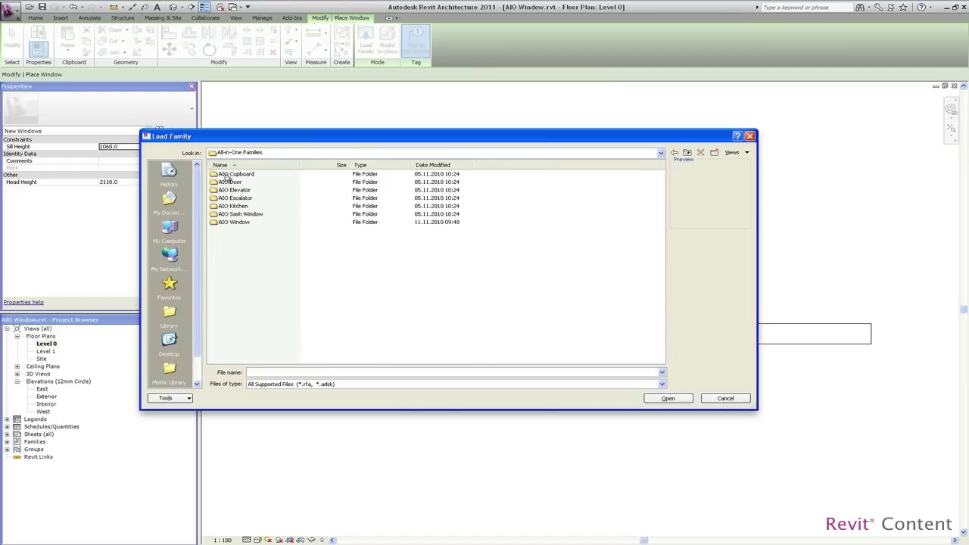
{"action": "left_click", "coordinate": [234, 223]}
{"action": "double_click", "coordinate": [235, 223]}
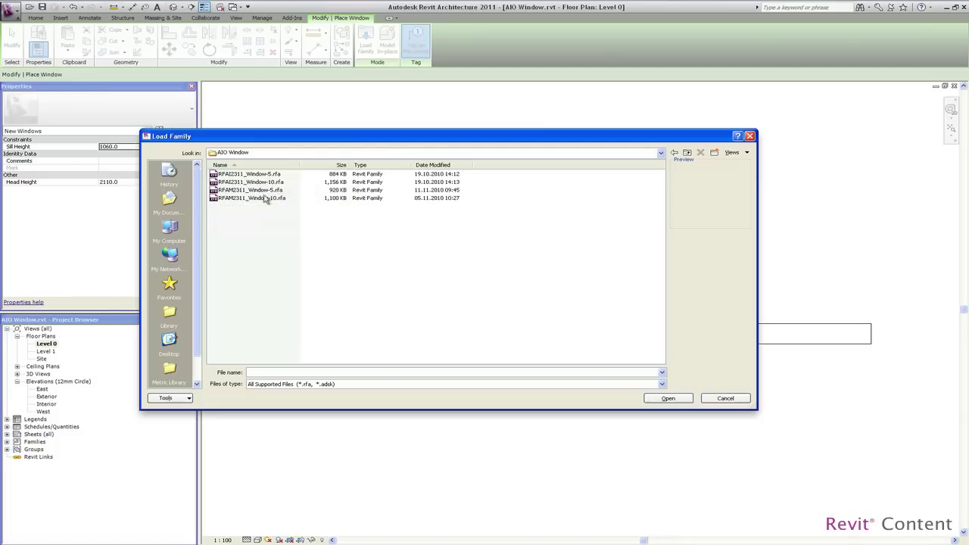
{"action": "left_click", "coordinate": [250, 190]}
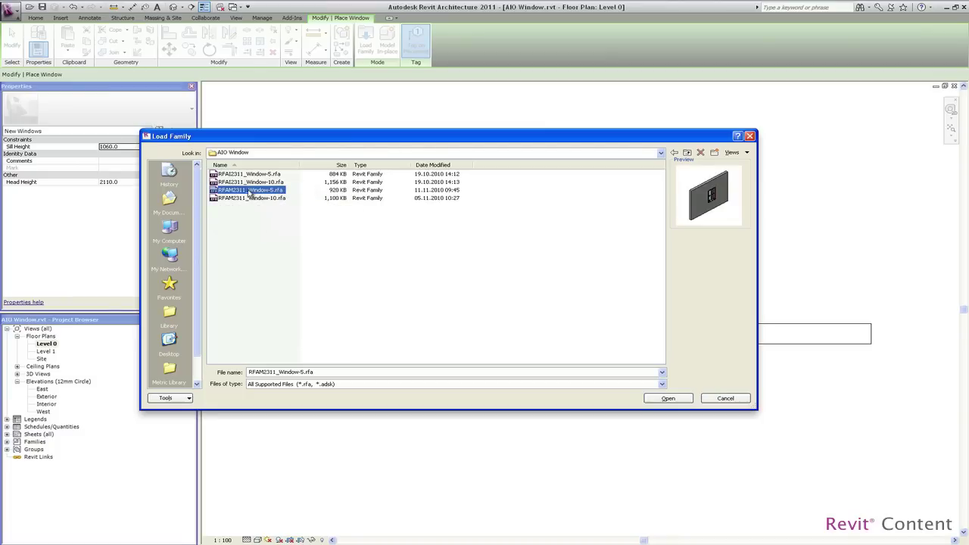
{"action": "left_click", "coordinate": [667, 399]}
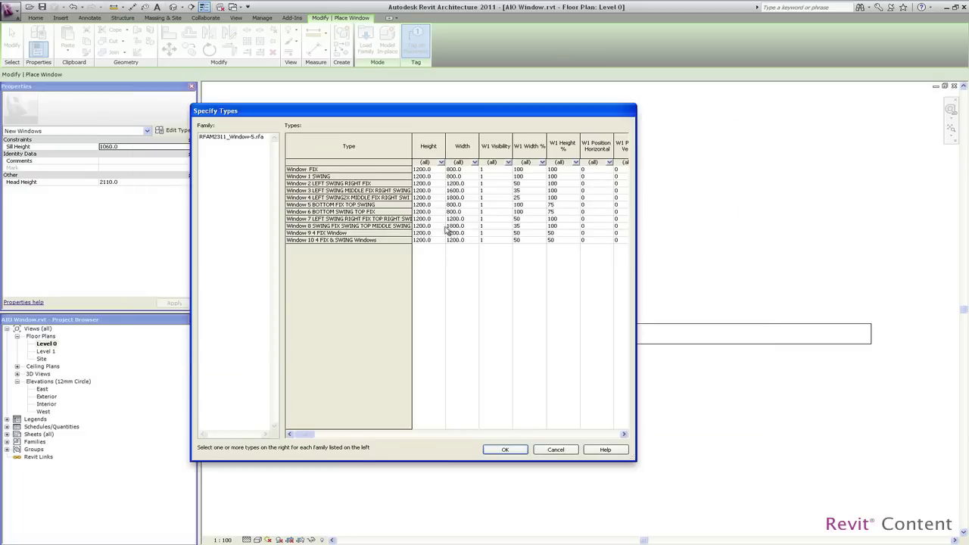
{"action": "left_click", "coordinate": [297, 176]}
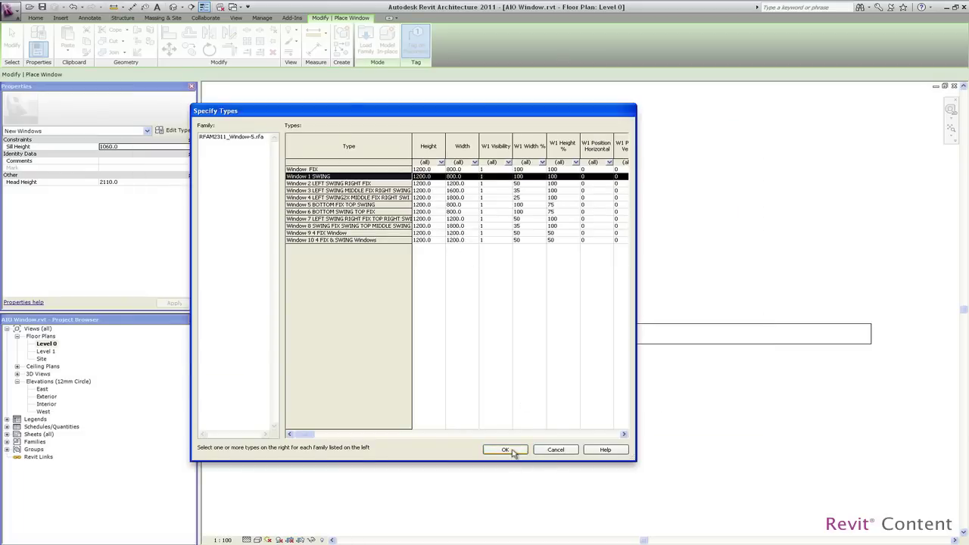
{"action": "left_click", "coordinate": [506, 450]}
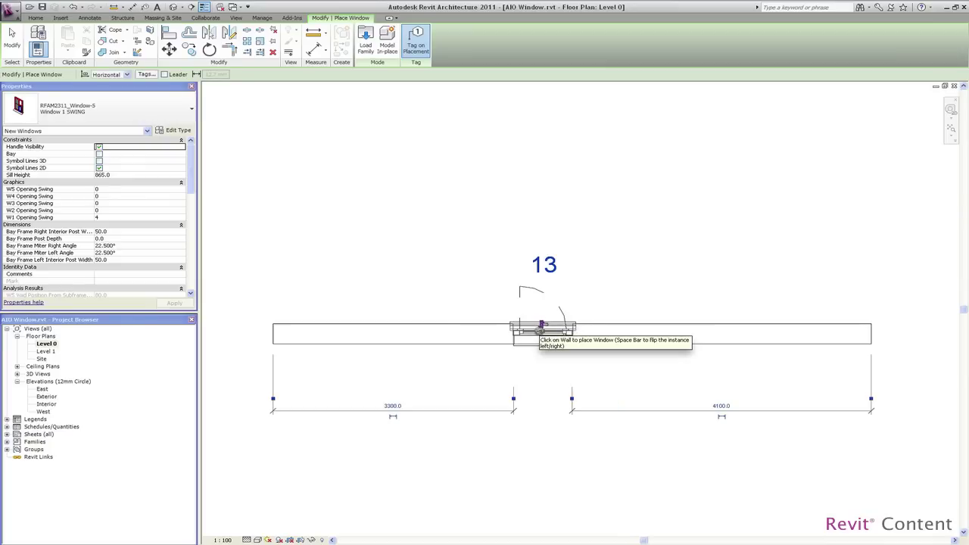
Place a Window 1 SWING window mid-wall and delete its 13 tag
{"action": "left_click", "coordinate": [541, 331]}
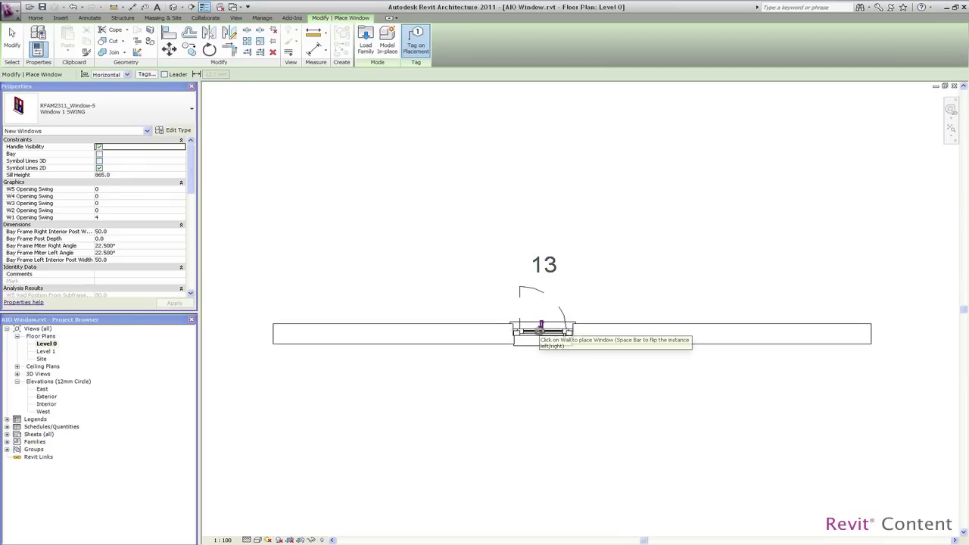
{"action": "key", "text": "Escape"}
{"action": "left_click", "coordinate": [558, 265]}
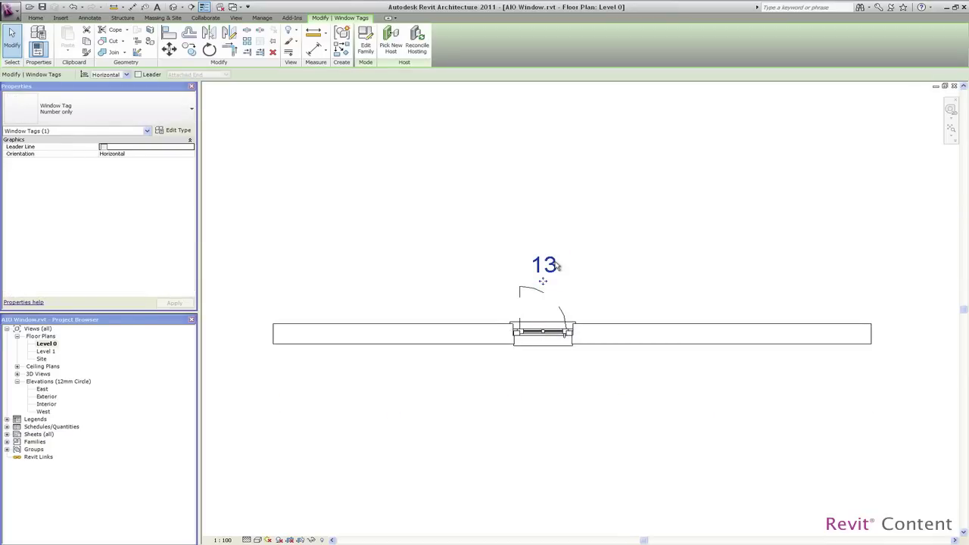
{"action": "key", "text": "Delete"}
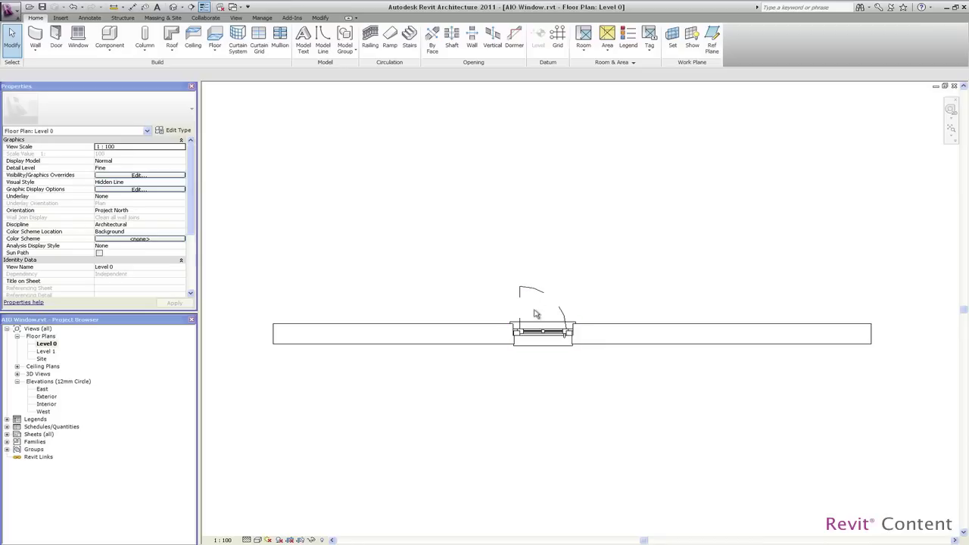
In the Interior elevation, set the window's W1 Opening Swing to 0
{"action": "double_click", "coordinate": [46, 404]}
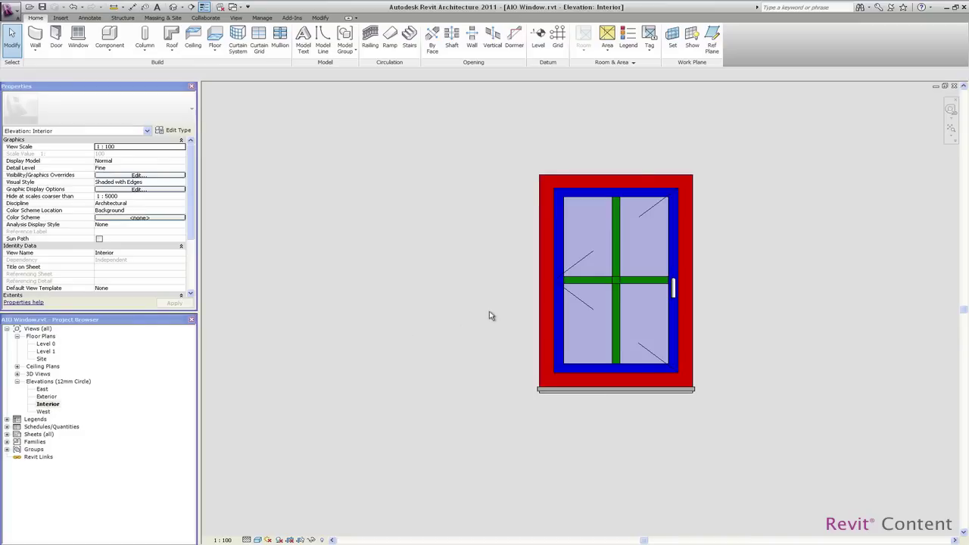
{"action": "middle_click_drag", "start_coordinate": [491, 316], "coordinate": [589, 318]}
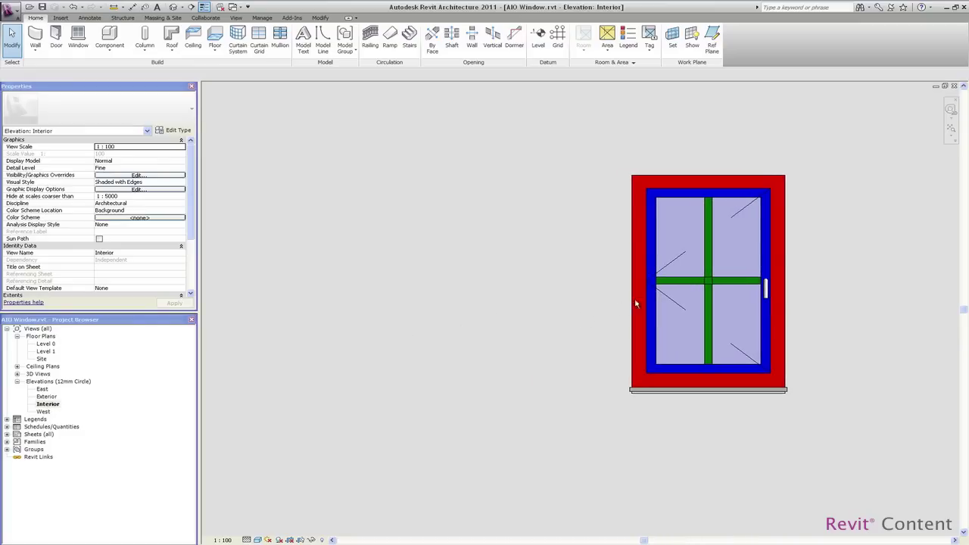
{"action": "left_click", "coordinate": [657, 286]}
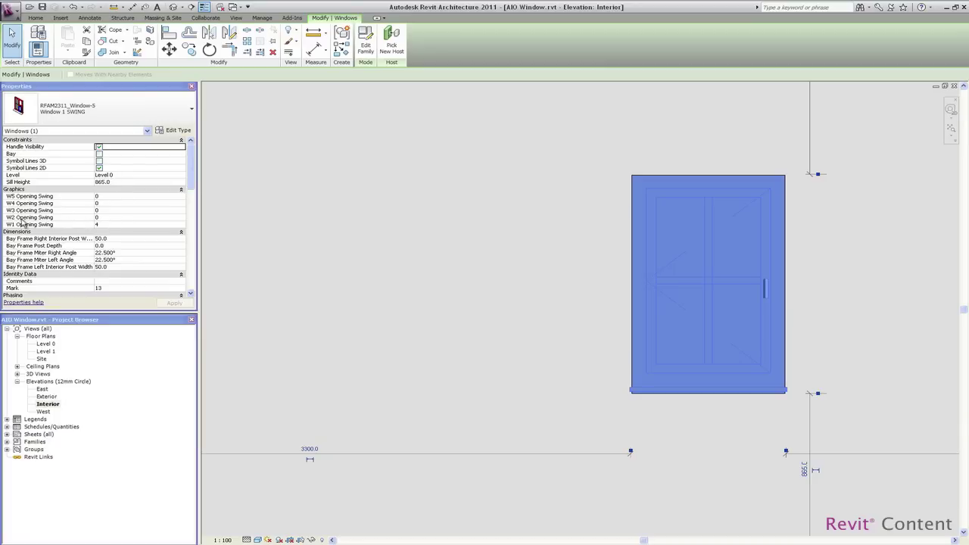
{"action": "left_click", "coordinate": [116, 224]}
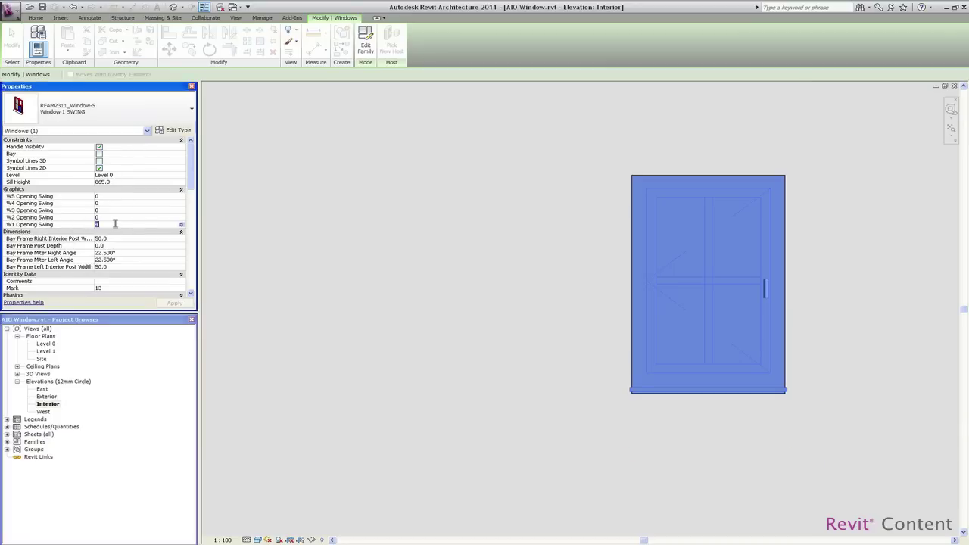
{"action": "type", "text": "0"}
{"action": "left_click", "coordinate": [175, 303]}
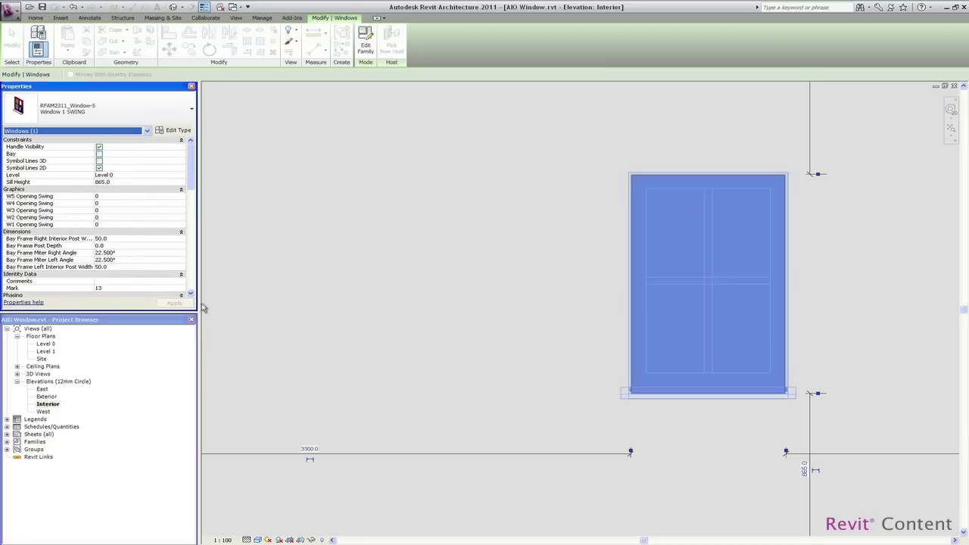
{"action": "left_click", "coordinate": [445, 294]}
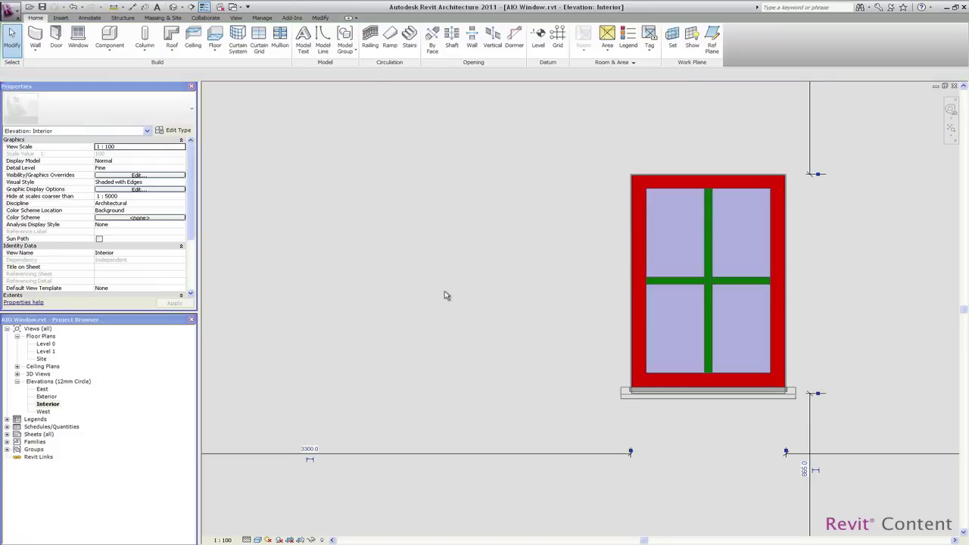
Set the window type's W1 Mullion Vertical Count and W1 Mullion Horizontal Count to 0
{"action": "left_click", "coordinate": [661, 285]}
{"action": "left_click", "coordinate": [174, 131]}
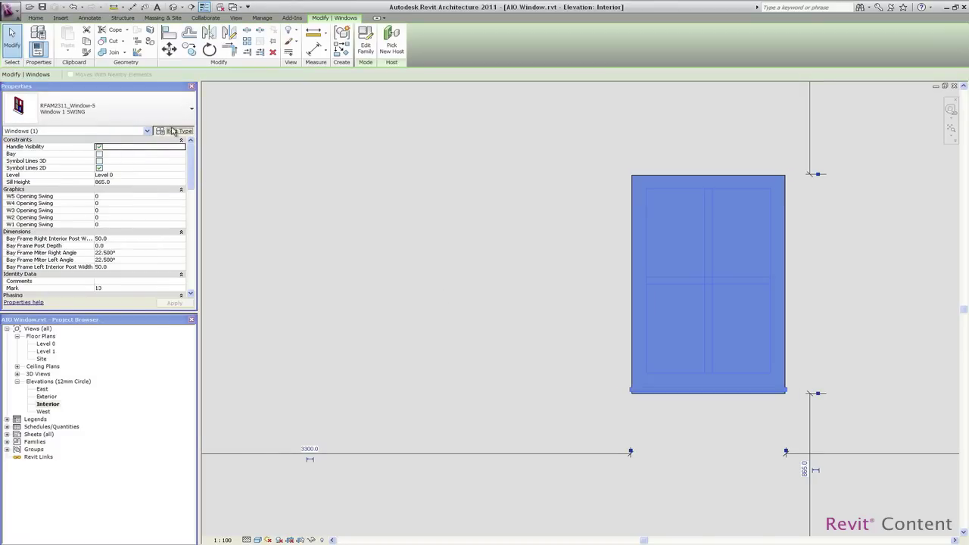
{"action": "left_click_drag", "start_coordinate": [274, 247], "coordinate": [278, 284]}
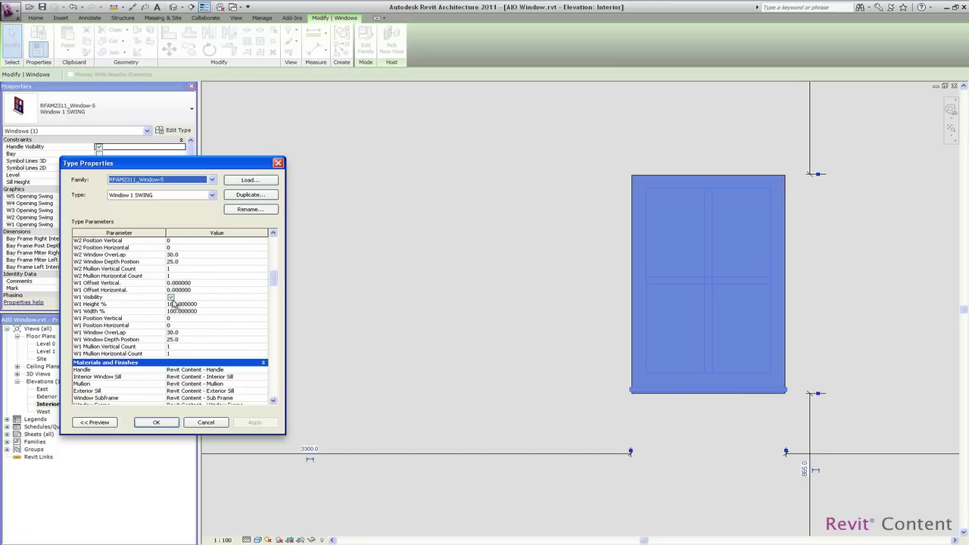
{"action": "left_click", "coordinate": [177, 347]}
{"action": "type", "text": "0"}
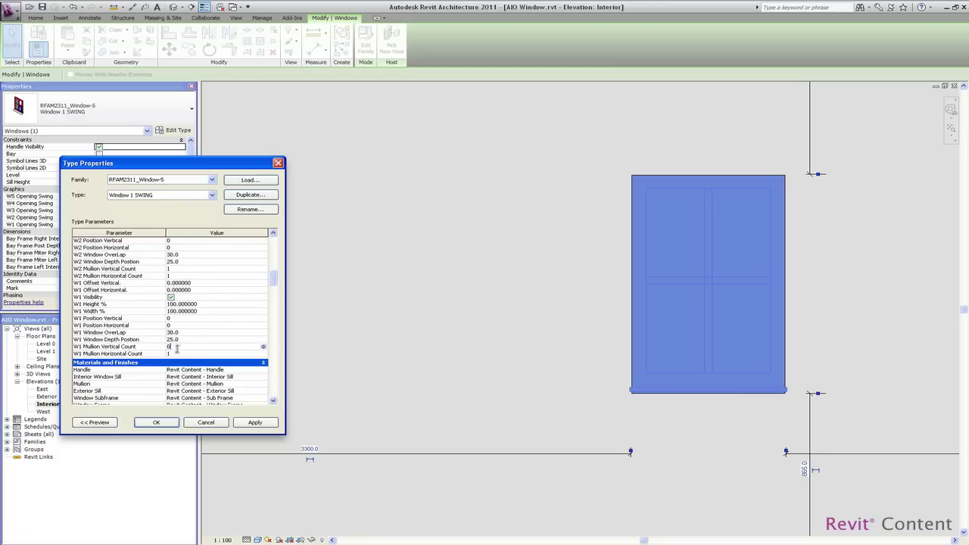
{"action": "left_click", "coordinate": [181, 353]}
{"action": "type", "text": "0"}
{"action": "left_click", "coordinate": [168, 423]}
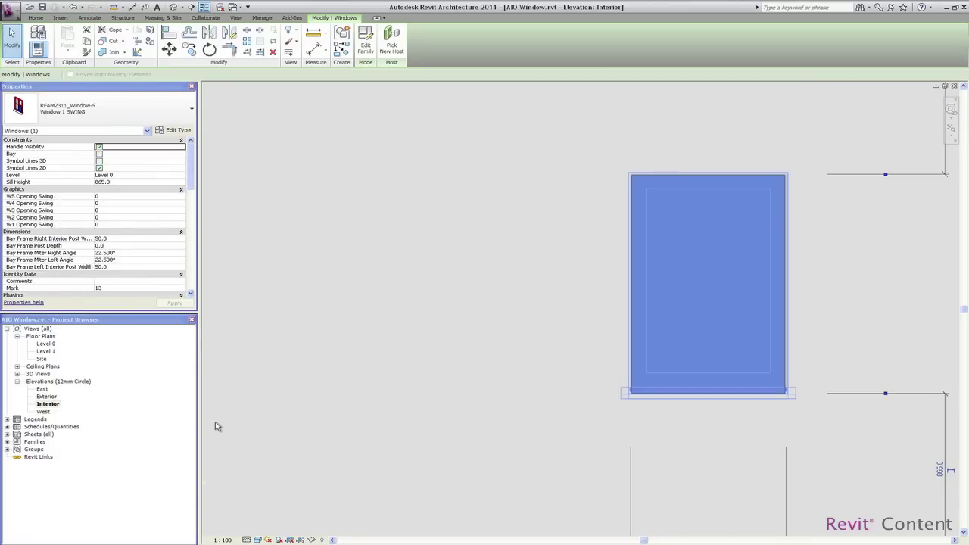
{"action": "left_click", "coordinate": [297, 415]}
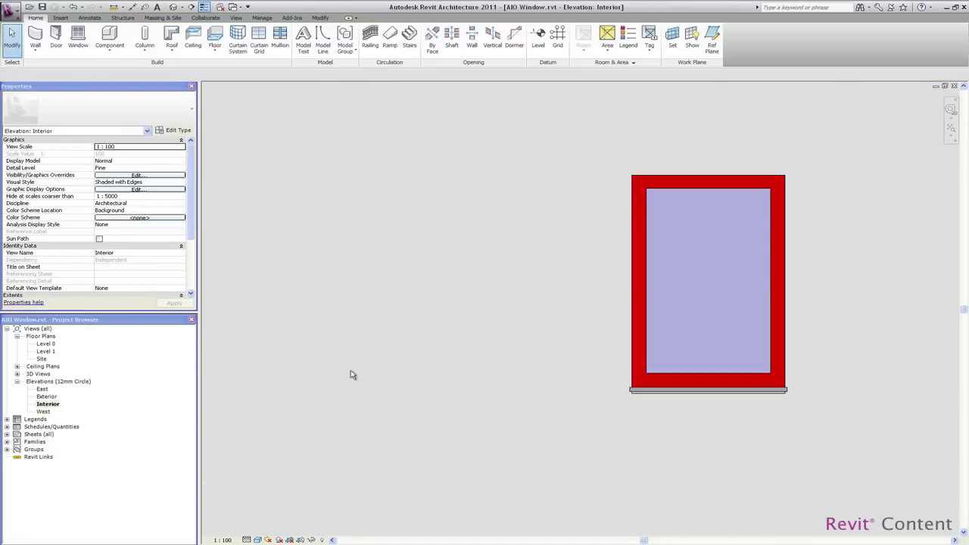
Shrink the W1 pane to 50% height and 50% width in the window type properties
{"action": "left_click", "coordinate": [647, 317]}
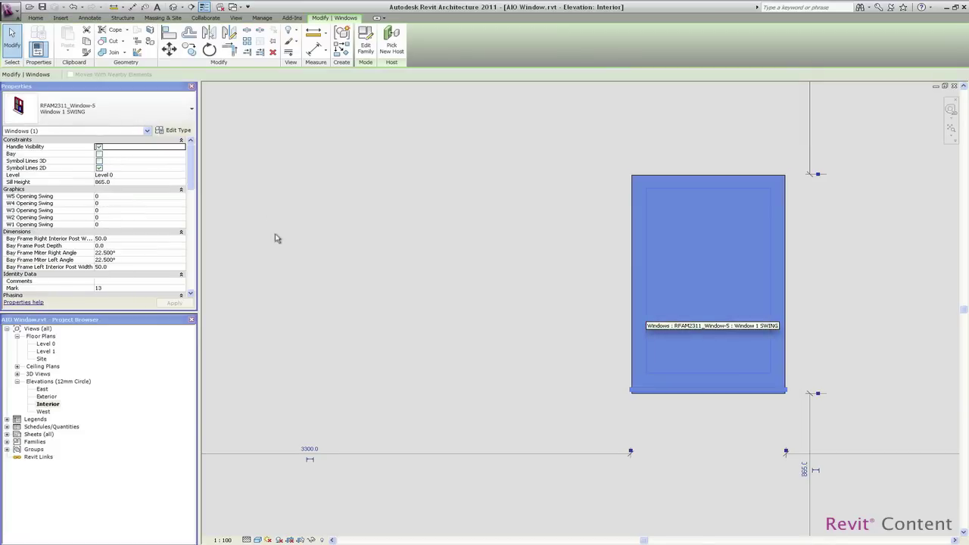
{"action": "left_click", "coordinate": [173, 132]}
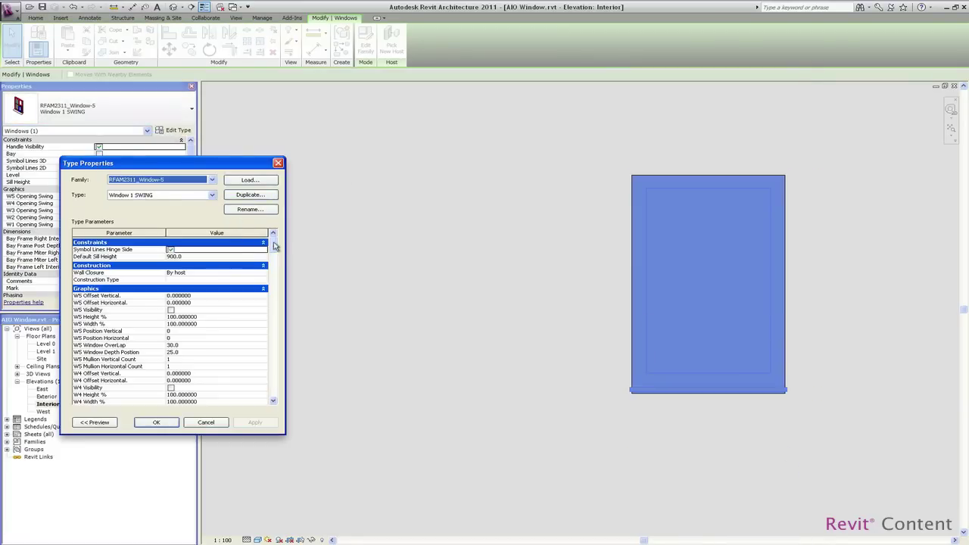
{"action": "left_click_drag", "start_coordinate": [275, 246], "coordinate": [277, 282]}
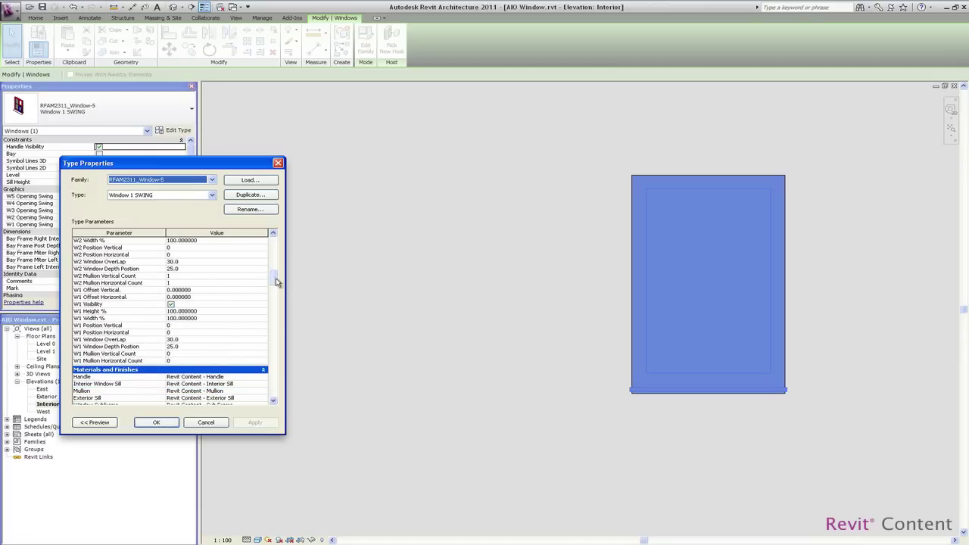
{"action": "mouse_move", "coordinate": [273, 281]}
{"action": "left_mouse_down"}
{"action": "mouse_move", "coordinate": [277, 252]}
{"action": "mouse_move", "coordinate": [277, 278]}
{"action": "left_mouse_up"}
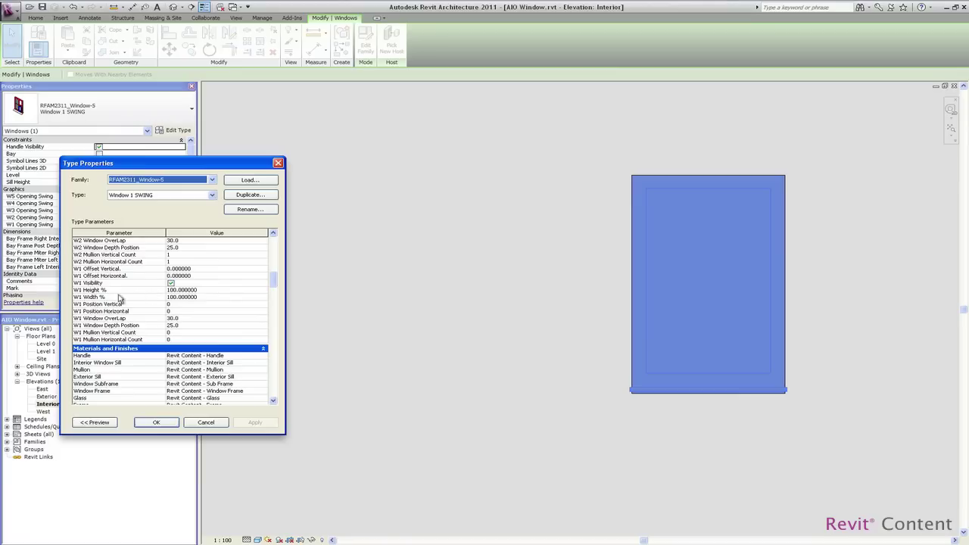
{"action": "left_click", "coordinate": [213, 289]}
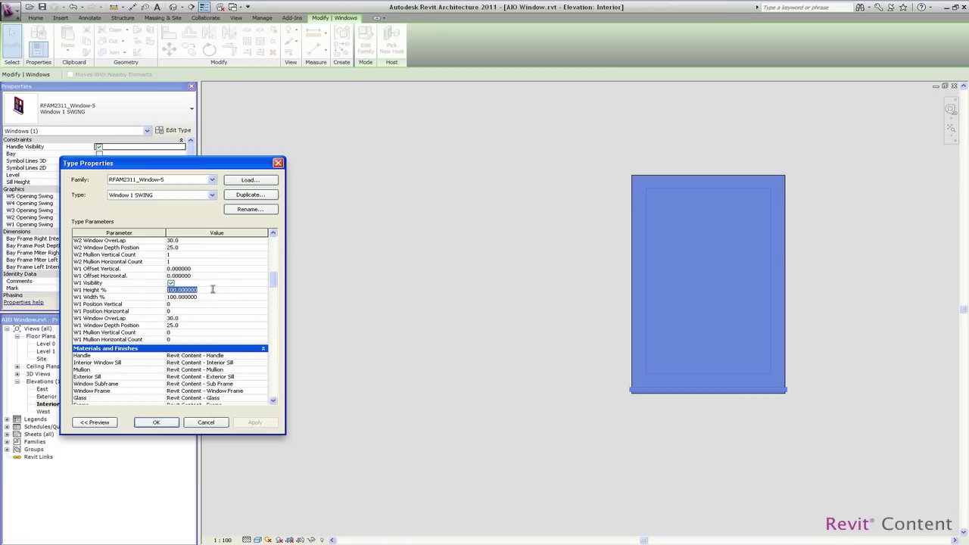
{"action": "type", "text": "50"}
{"action": "left_click", "coordinate": [216, 296]}
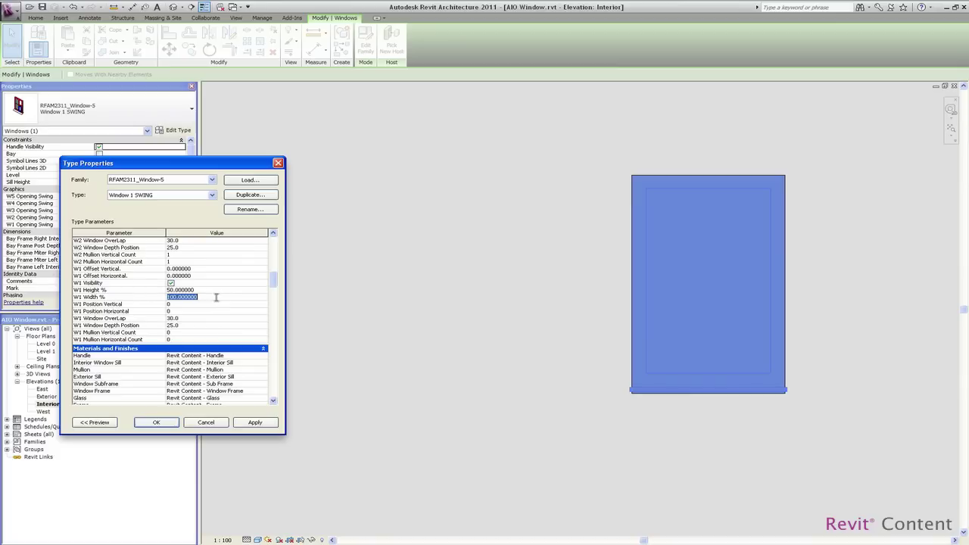
{"action": "type", "text": "50"}
{"action": "left_click", "coordinate": [258, 424]}
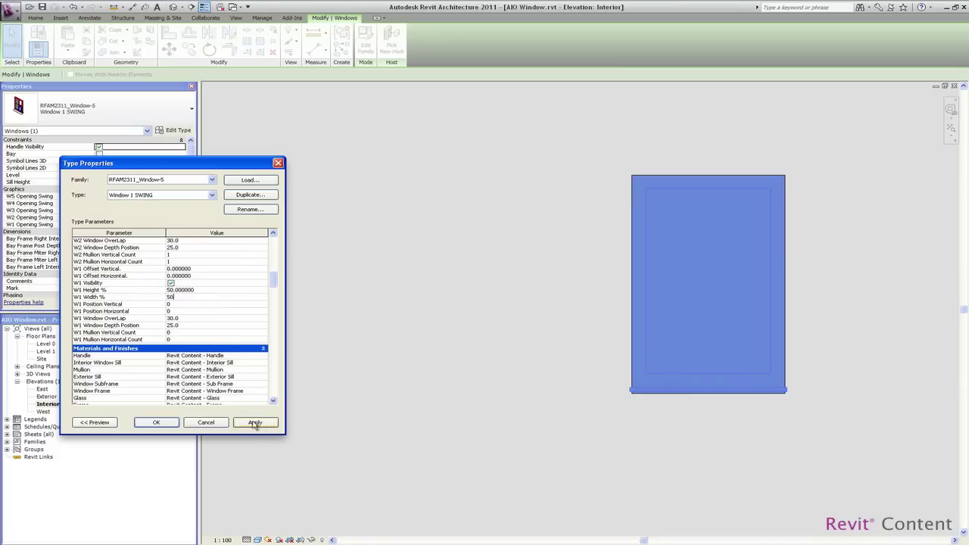
{"action": "left_click", "coordinate": [156, 422]}
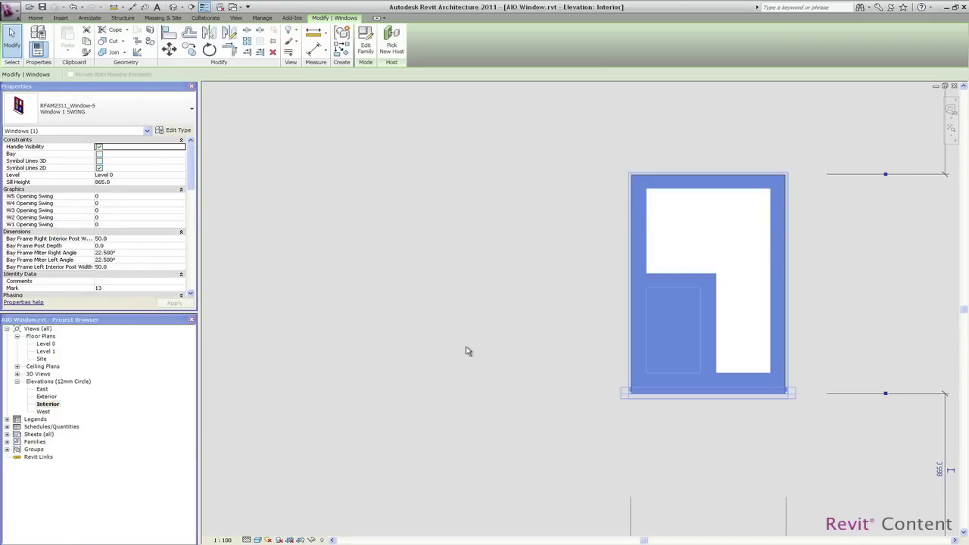
{"action": "left_click", "coordinate": [467, 350]}
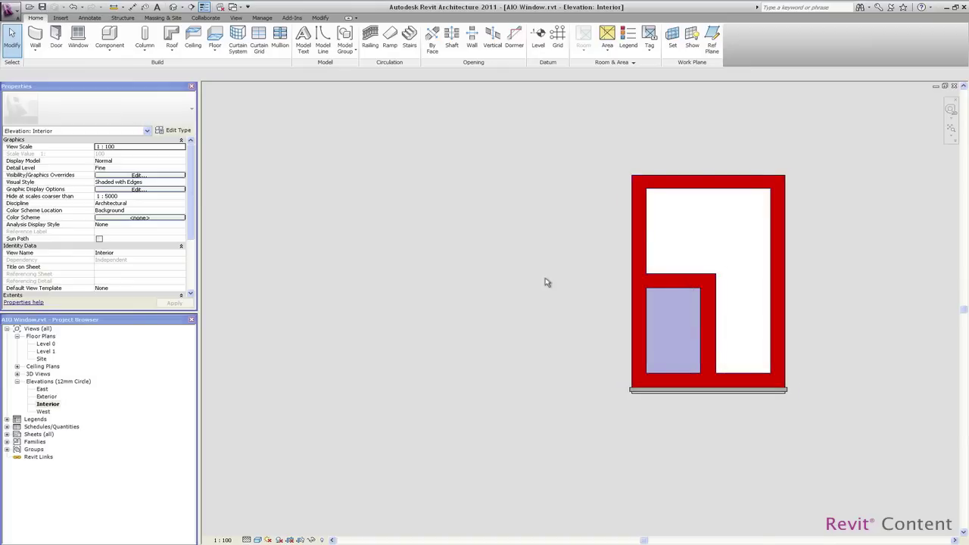
Set W1 Position Vertical and Horizontal to 1, moving the pane to the upper-right corner
{"action": "left_click", "coordinate": [706, 277]}
{"action": "left_click", "coordinate": [173, 131]}
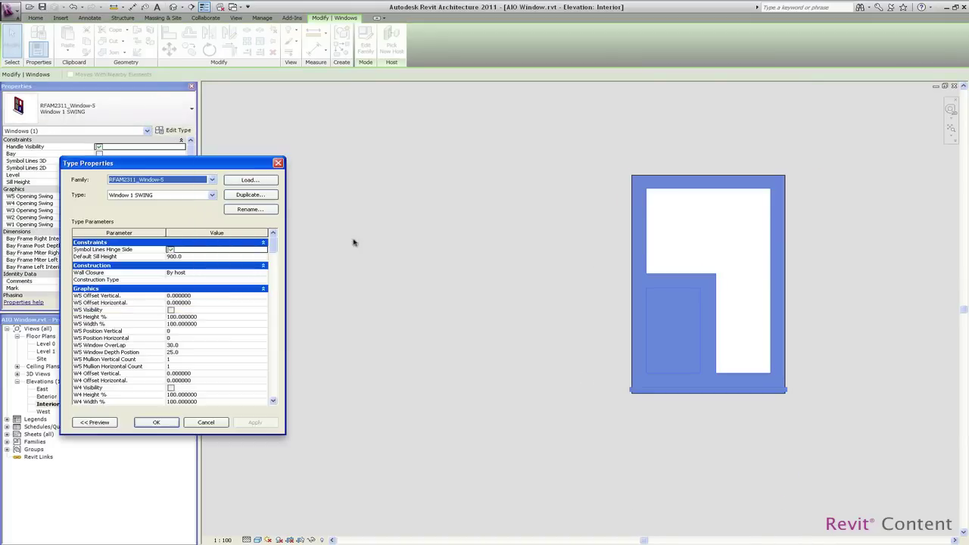
{"action": "scroll", "coordinate": [275, 253], "scroll_direction": "down", "scroll_amount": 2}
{"action": "scroll", "coordinate": [274, 256], "scroll_direction": "down", "scroll_amount": 3}
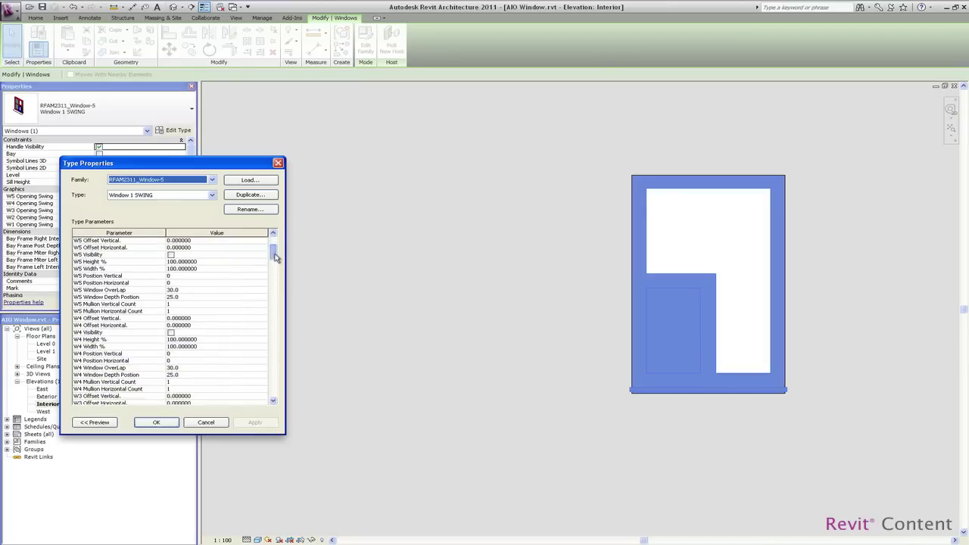
{"action": "scroll", "coordinate": [275, 258], "scroll_direction": "down", "scroll_amount": 10}
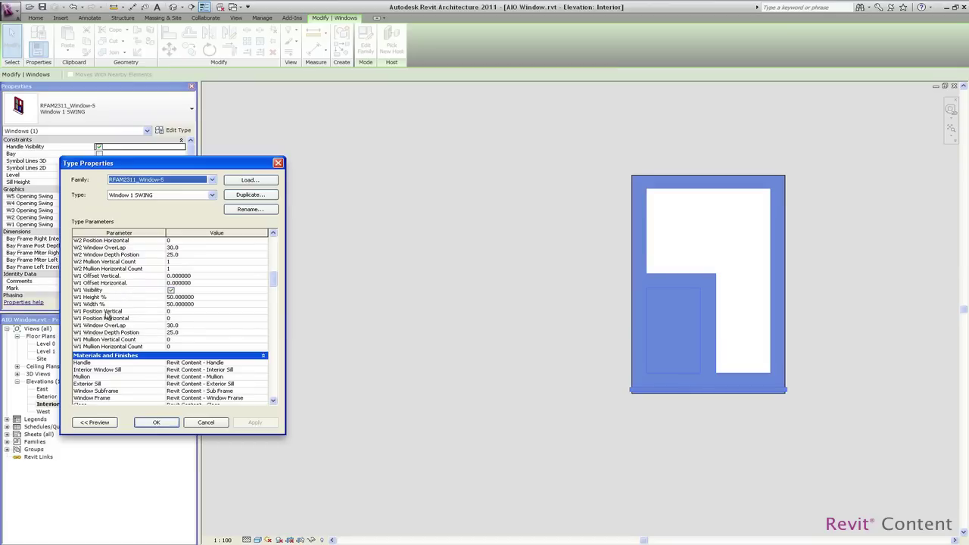
{"action": "left_click", "coordinate": [179, 311]}
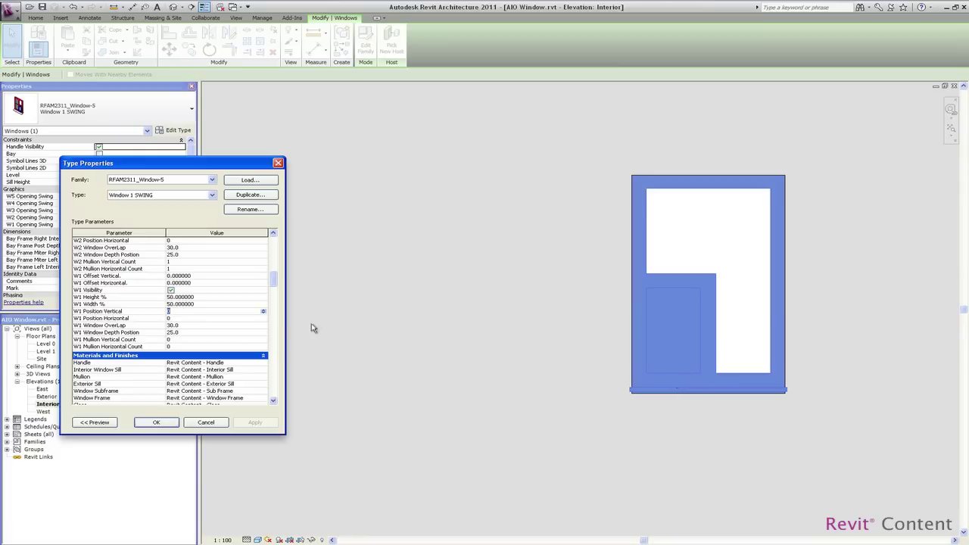
{"action": "type", "text": "1"}
{"action": "left_click", "coordinate": [270, 423]}
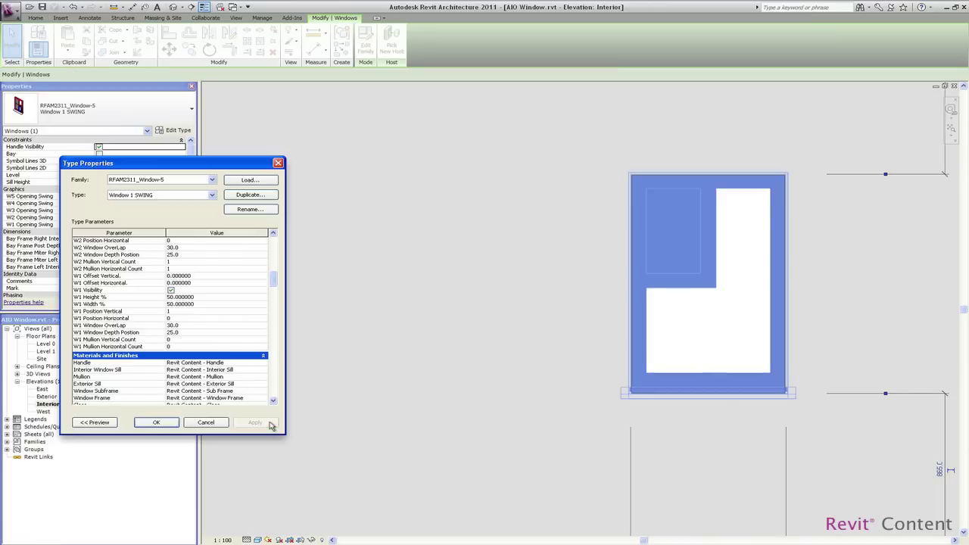
{"action": "left_click", "coordinate": [222, 318]}
{"action": "type", "text": "1"}
{"action": "left_click", "coordinate": [255, 422]}
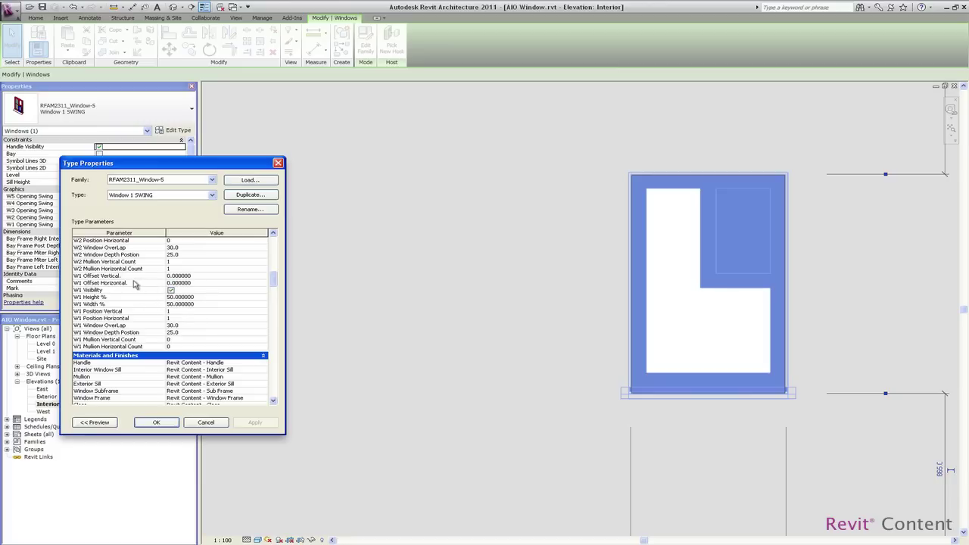
Begin entering a new W1 Offset Vertical value
{"action": "left_click", "coordinate": [201, 275]}
{"action": "type", "text": "5"}
{"action": "left_click_drag", "start_coordinate": [193, 275], "coordinate": [151, 275]}
Set W1 Offset Vertical and Horizontal to 25 and apply, centring the pane
{"action": "type", "text": "5"}
{"action": "left_click", "coordinate": [202, 282]}
{"action": "type", "text": "2"}
{"action": "left_click", "coordinate": [262, 424]}
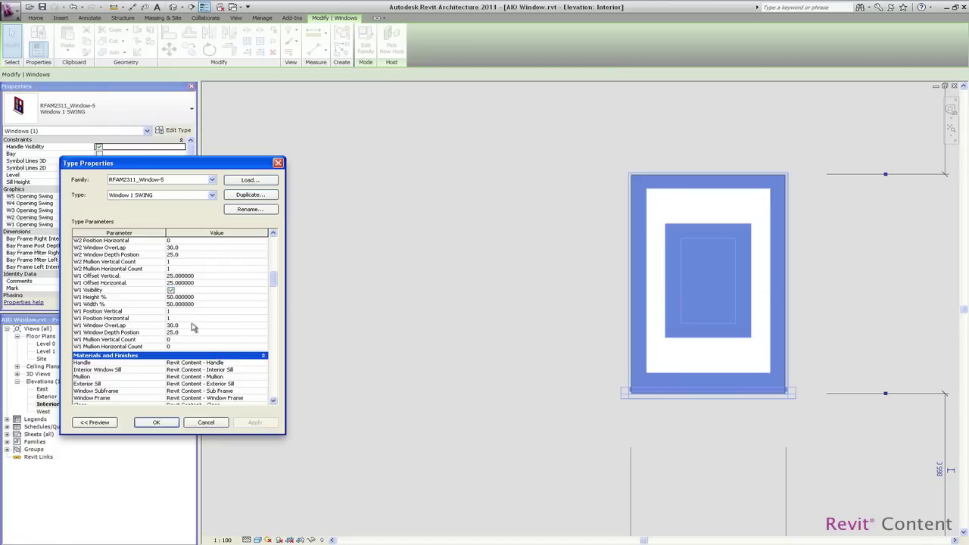
{"action": "left_click", "coordinate": [168, 326]}
Reset W1 Position Vertical/Horizontal and Offset Vertical/Horizontal to 0 and apply
{"action": "left_click", "coordinate": [187, 311]}
{"action": "type", "text": "0"}
{"action": "left_click", "coordinate": [185, 318]}
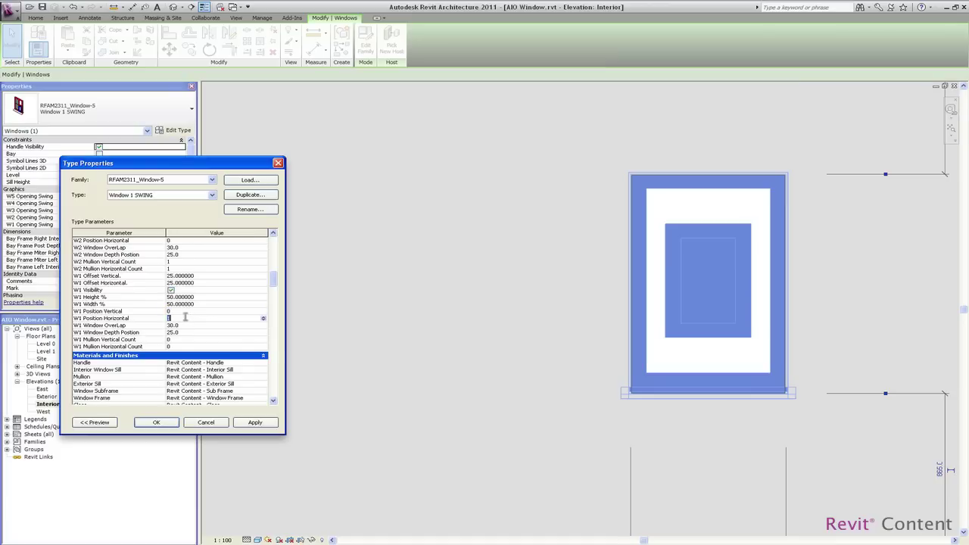
{"action": "left_click", "coordinate": [211, 277]}
{"action": "type", "text": "0"}
{"action": "left_click", "coordinate": [212, 284]}
{"action": "type", "text": "0"}
{"action": "left_click", "coordinate": [267, 423]}
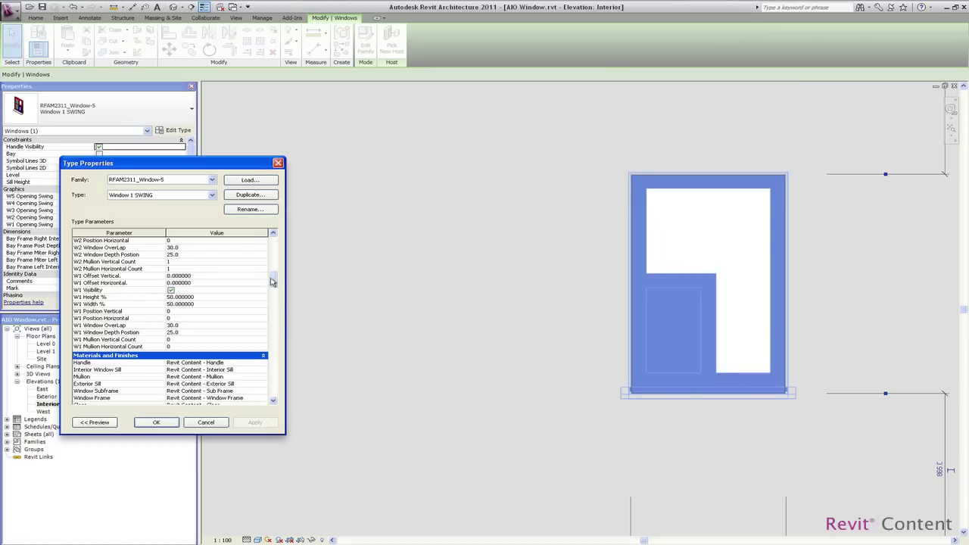
Make the W2 pane visible at 50% height and width with positions 1, and apply
{"action": "scroll", "coordinate": [274, 281], "scroll_direction": "up", "scroll_amount": 3}
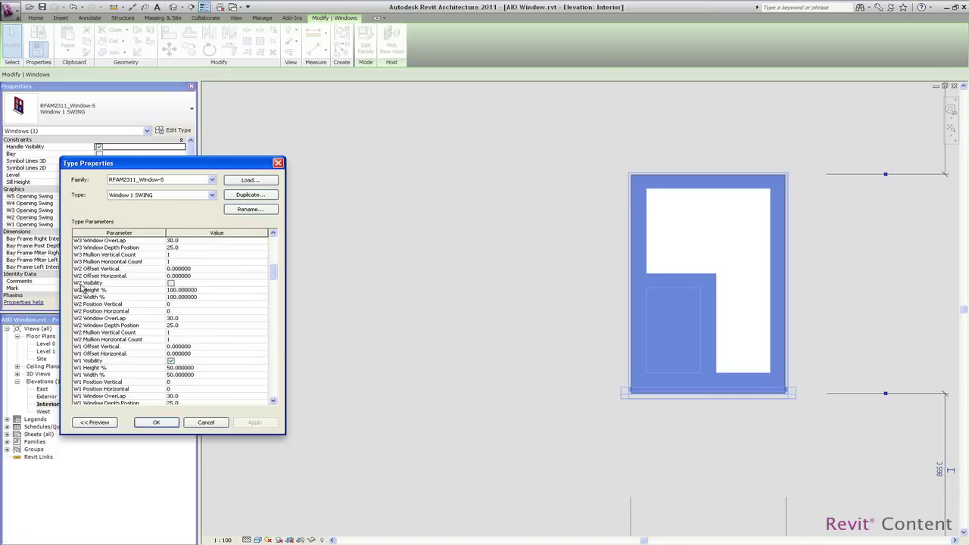
{"action": "left_click", "coordinate": [170, 283]}
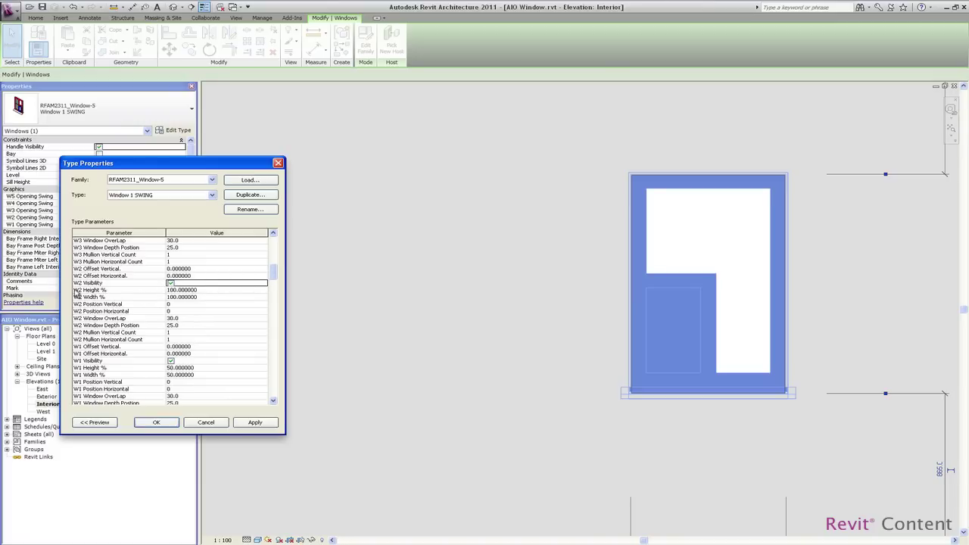
{"action": "left_click", "coordinate": [208, 290]}
{"action": "type", "text": "5"}
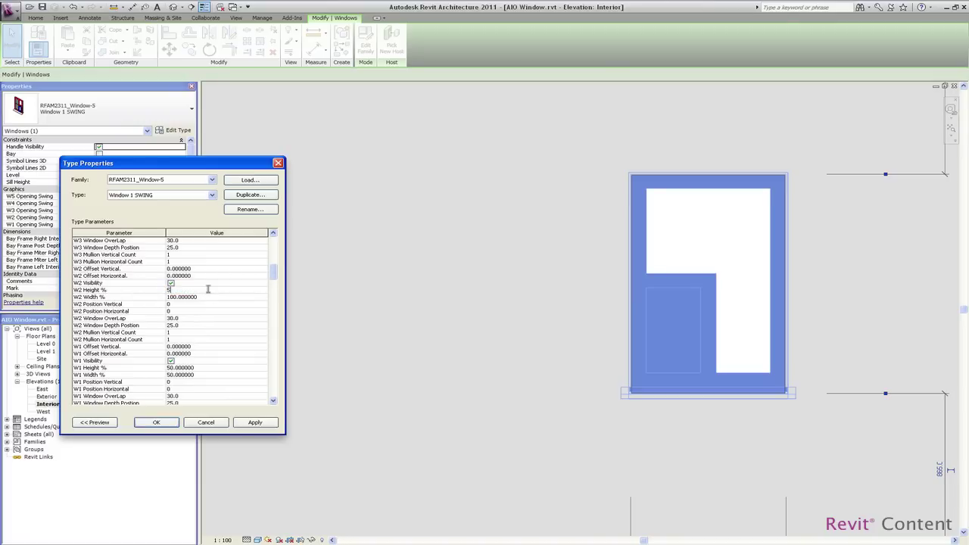
{"action": "type", "text": "0"}
{"action": "left_click", "coordinate": [211, 297]}
{"action": "type", "text": "50"}
{"action": "left_click", "coordinate": [177, 304]}
{"action": "left_click", "coordinate": [180, 311]}
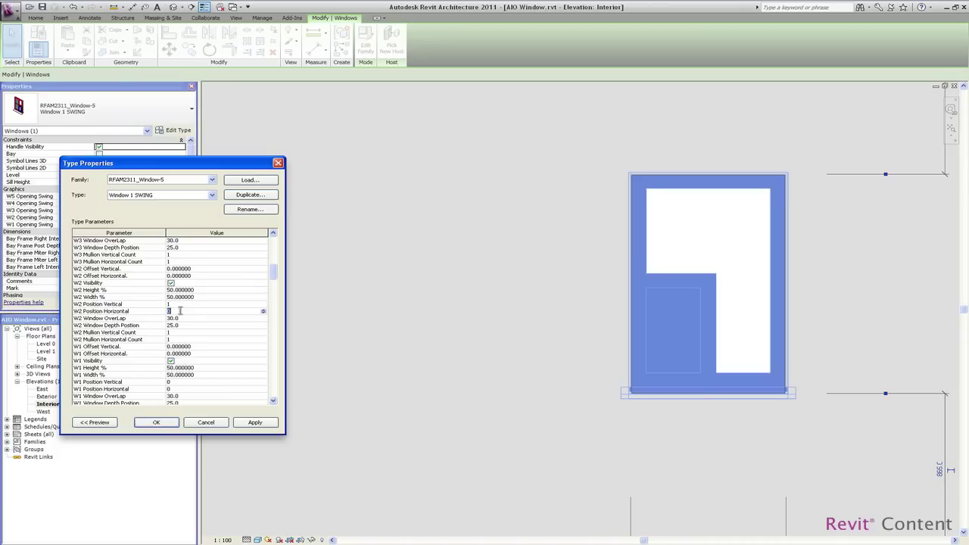
{"action": "left_click", "coordinate": [254, 424]}
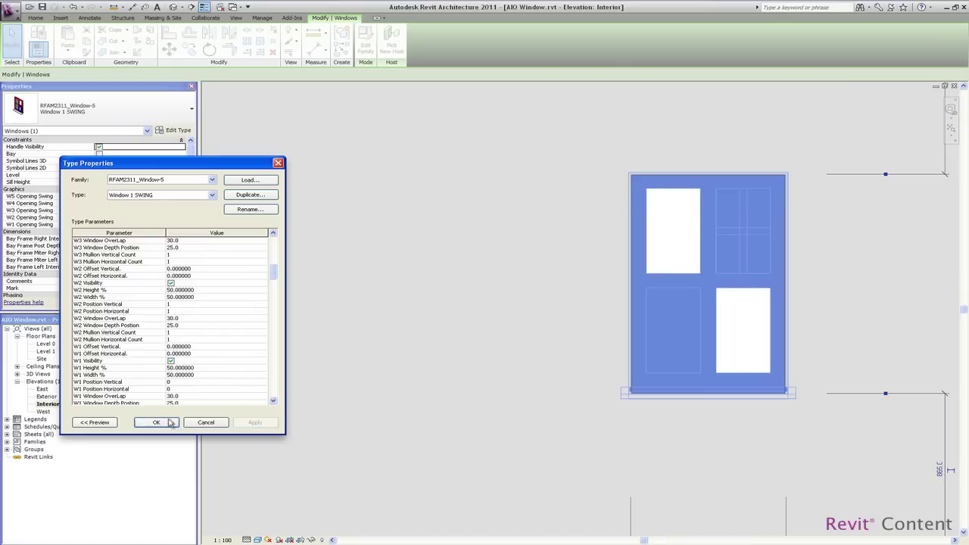
Set W2 Mullion Vertical and Horizontal Counts to 0 and confirm the type changes
{"action": "left_click", "coordinate": [175, 333]}
{"action": "type", "text": "0"}
{"action": "left_click", "coordinate": [179, 339]}
{"action": "type", "text": "0"}
{"action": "left_click", "coordinate": [269, 425]}
{"action": "left_click", "coordinate": [156, 421]}
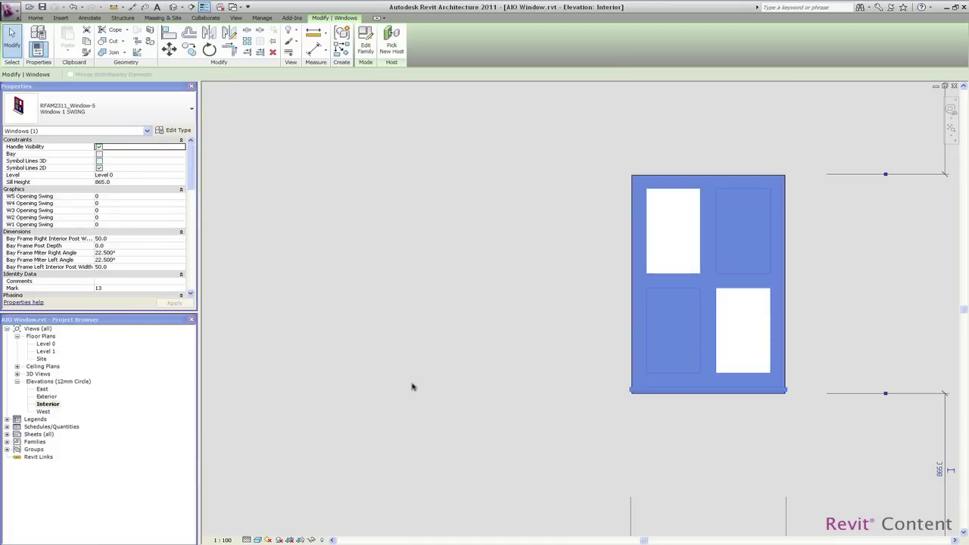
{"action": "left_click", "coordinate": [413, 388]}
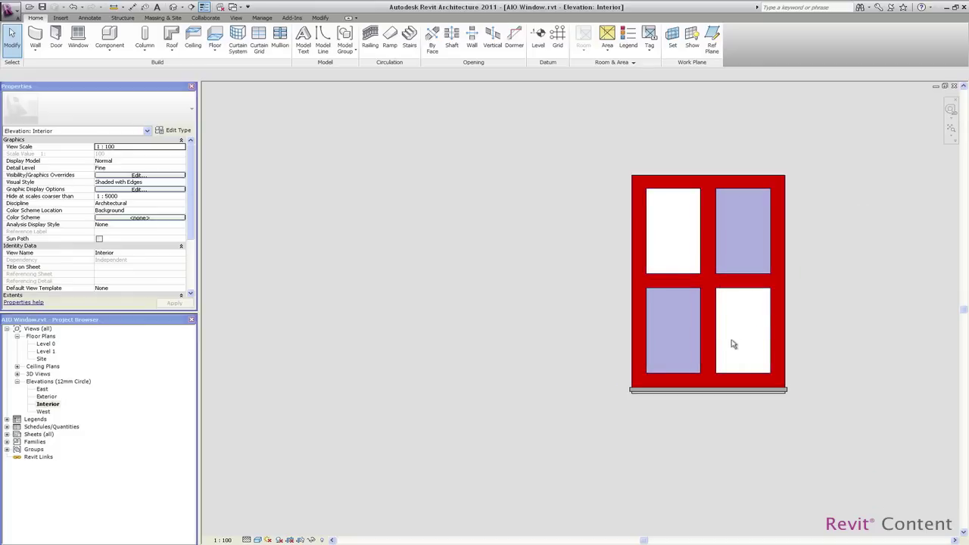
Set the window type's W1 Height % to 100 and apply
{"action": "left_click", "coordinate": [634, 280]}
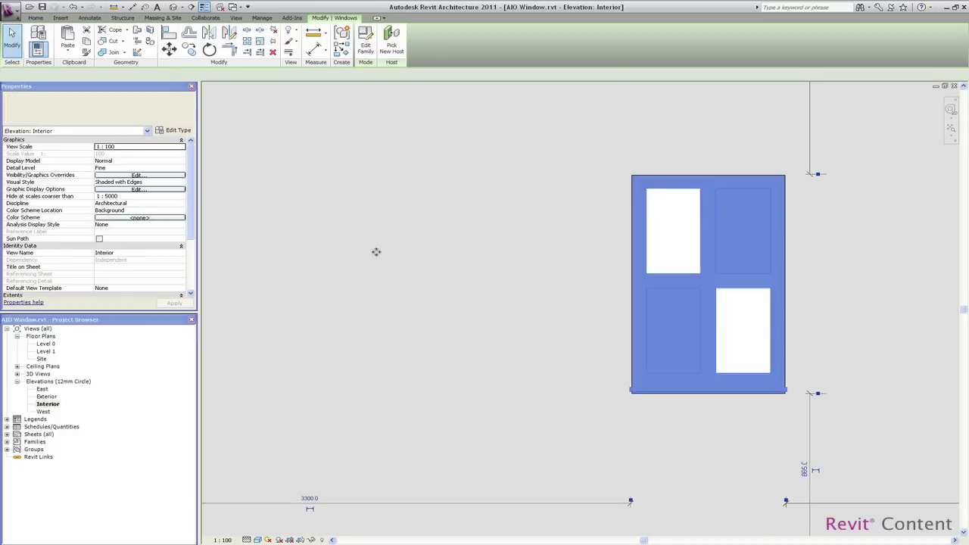
{"action": "left_click", "coordinate": [169, 127]}
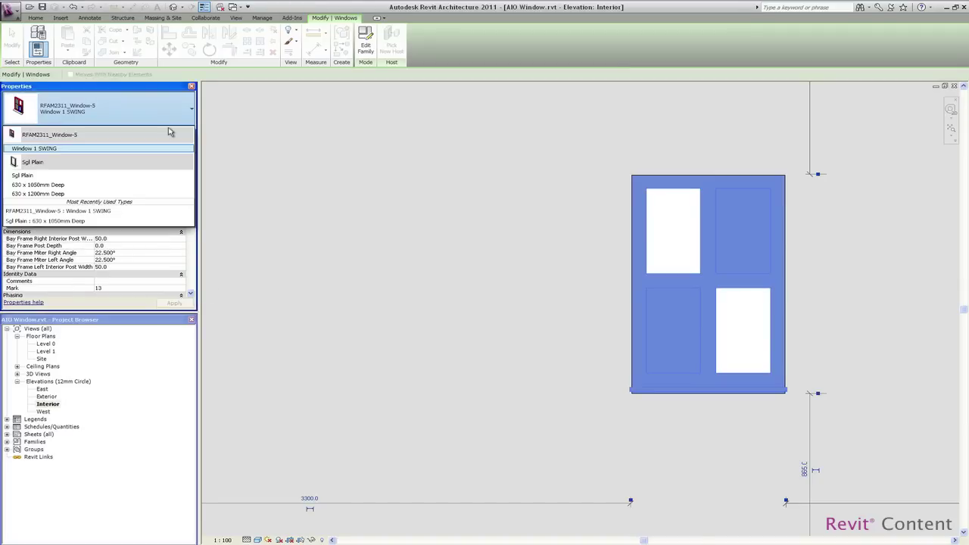
{"action": "left_click", "coordinate": [169, 132]}
{"action": "left_click", "coordinate": [176, 130]}
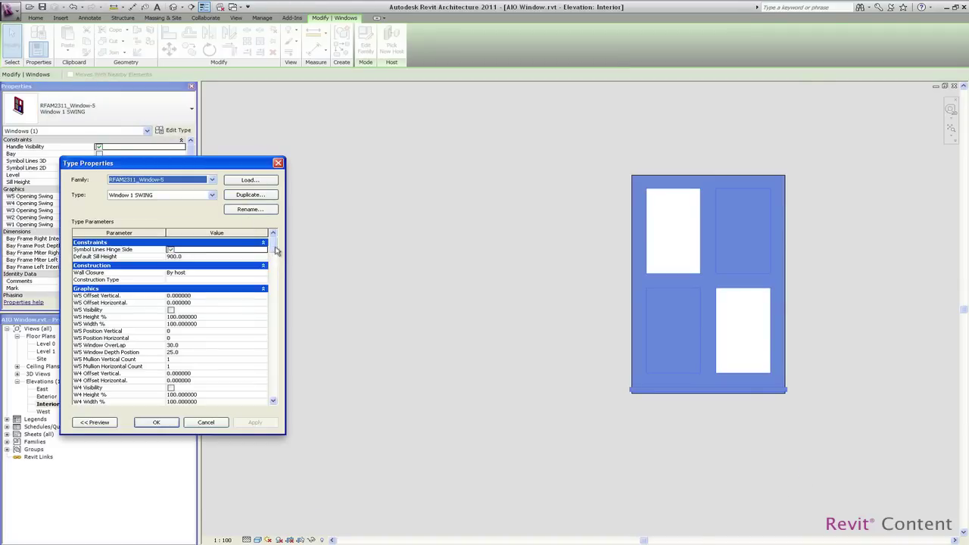
{"action": "scroll", "coordinate": [278, 255], "scroll_direction": "down", "scroll_amount": 1}
{"action": "left_click_drag", "start_coordinate": [277, 255], "coordinate": [274, 282]}
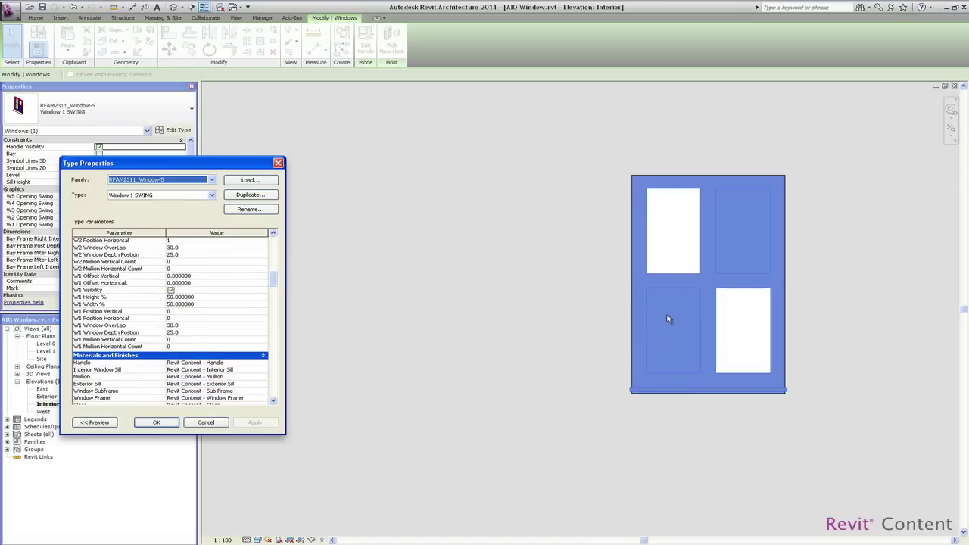
{"action": "left_click", "coordinate": [205, 298]}
{"action": "type", "text": "1"}
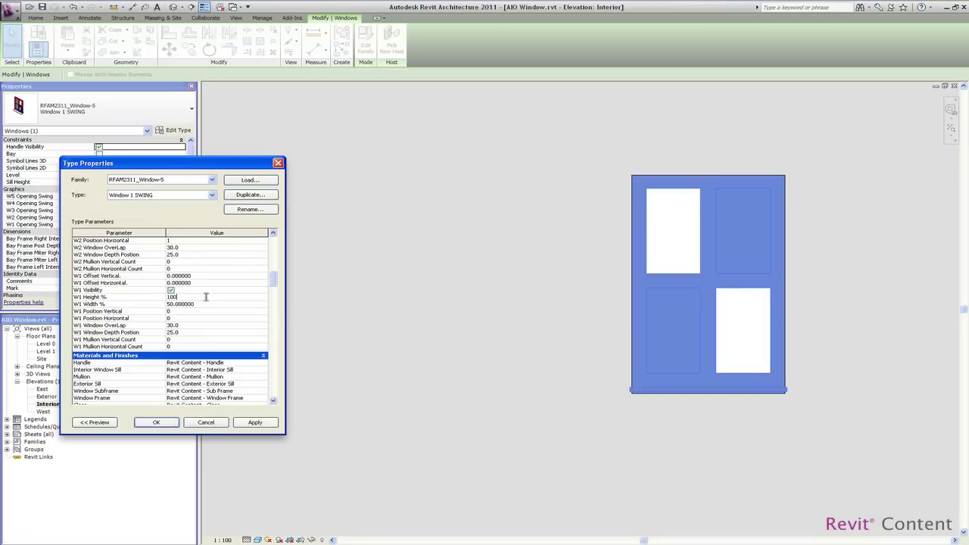
{"action": "left_click", "coordinate": [265, 423]}
{"action": "left_click", "coordinate": [265, 423]}
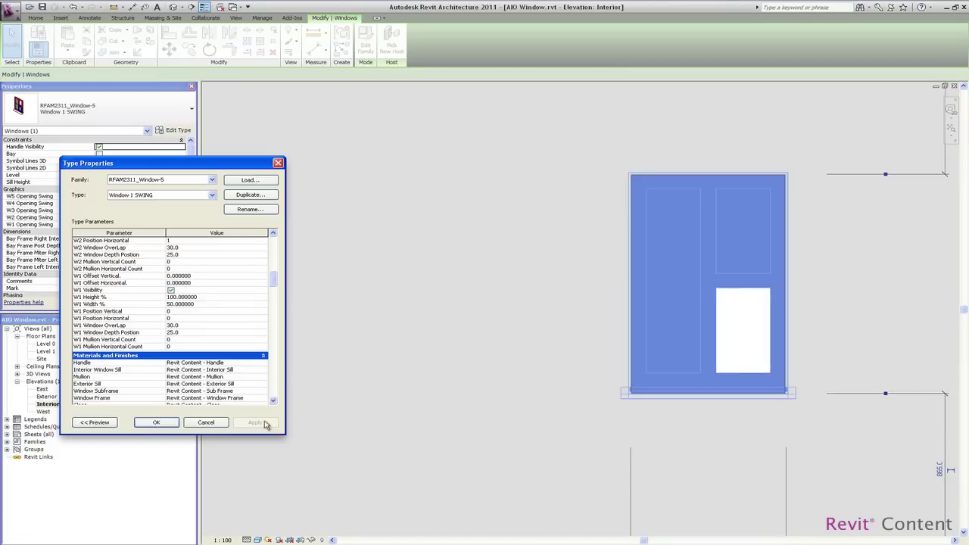
Turn on the W3 pane at 50% height and width, Position Horizontal 1, mullion counts 0
{"action": "left_click_drag", "start_coordinate": [274, 283], "coordinate": [275, 262]}
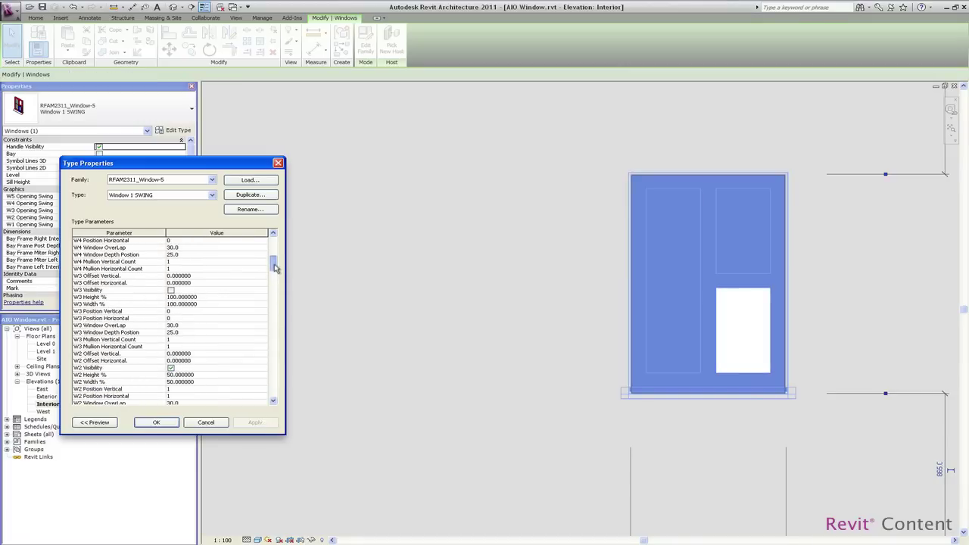
{"action": "left_click", "coordinate": [170, 290]}
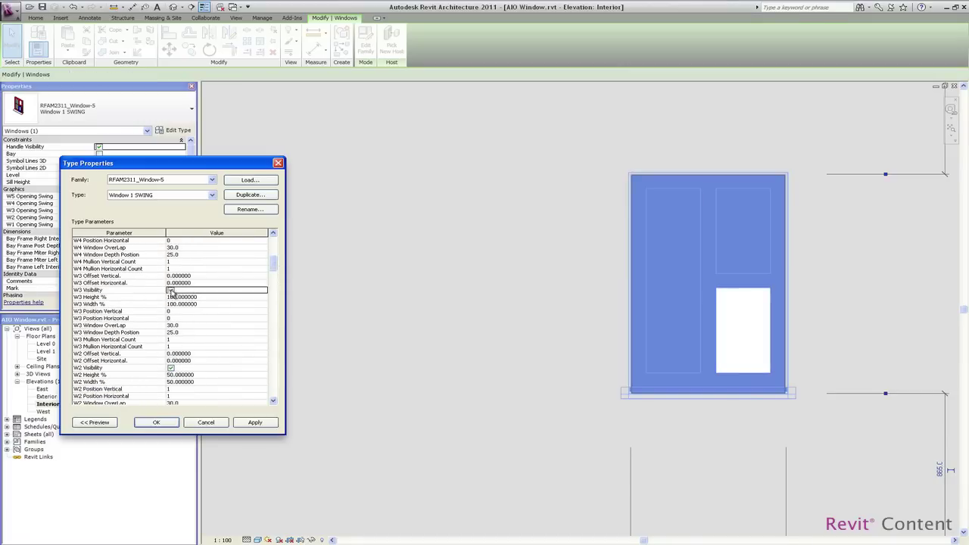
{"action": "left_click", "coordinate": [204, 298]}
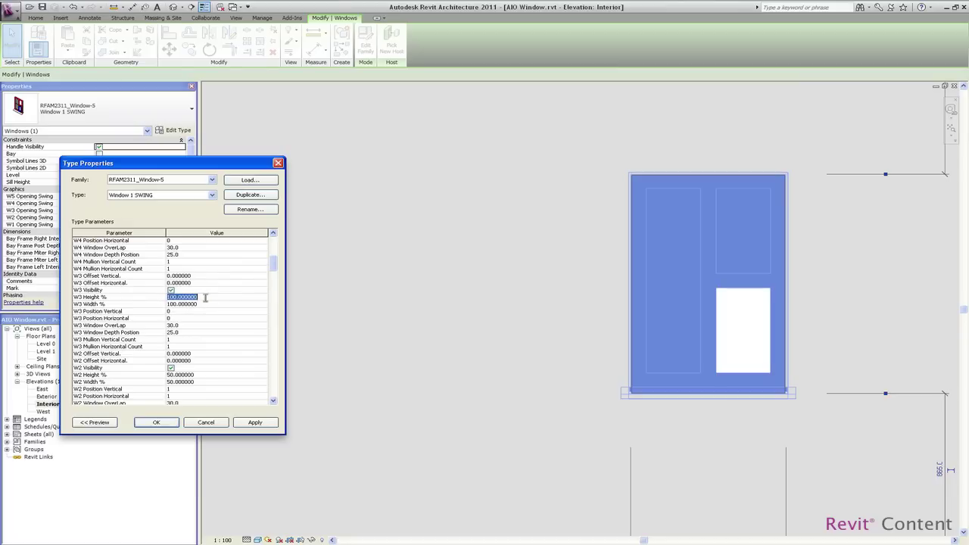
{"action": "type", "text": "50"}
{"action": "left_click", "coordinate": [208, 303]}
{"action": "type", "text": "50"}
{"action": "left_click", "coordinate": [178, 311]}
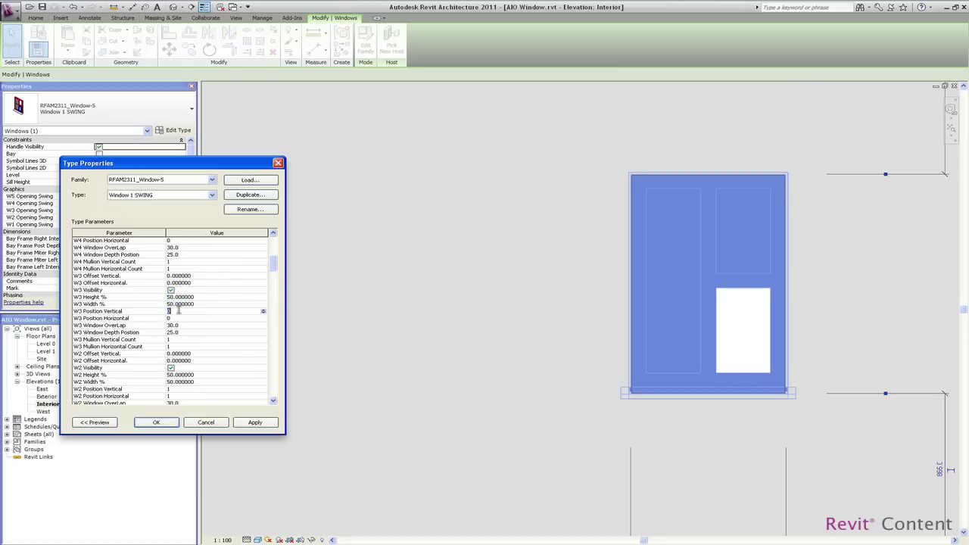
{"action": "left_click", "coordinate": [180, 318]}
{"action": "left_click", "coordinate": [183, 340]}
{"action": "type", "text": "0"}
{"action": "left_click", "coordinate": [182, 347]}
{"action": "type", "text": "0"}
{"action": "left_click", "coordinate": [168, 423]}
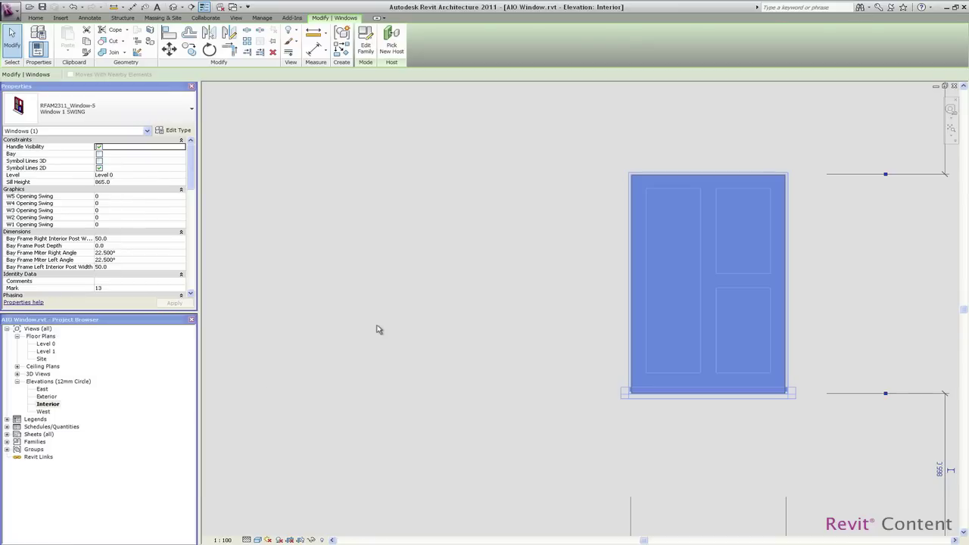
Set the window's W2 Opening Swing to 1 and apply
{"action": "left_click", "coordinate": [412, 328]}
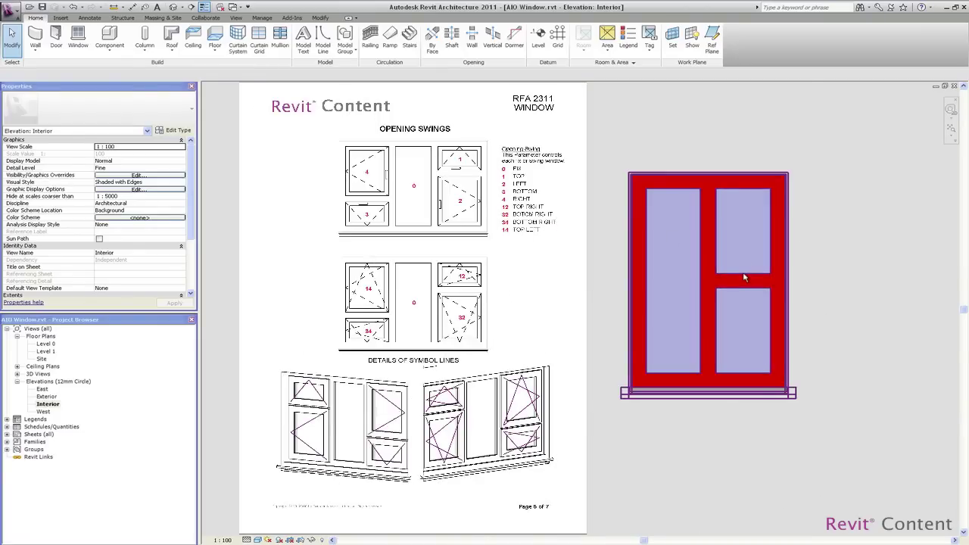
{"action": "left_click", "coordinate": [744, 277]}
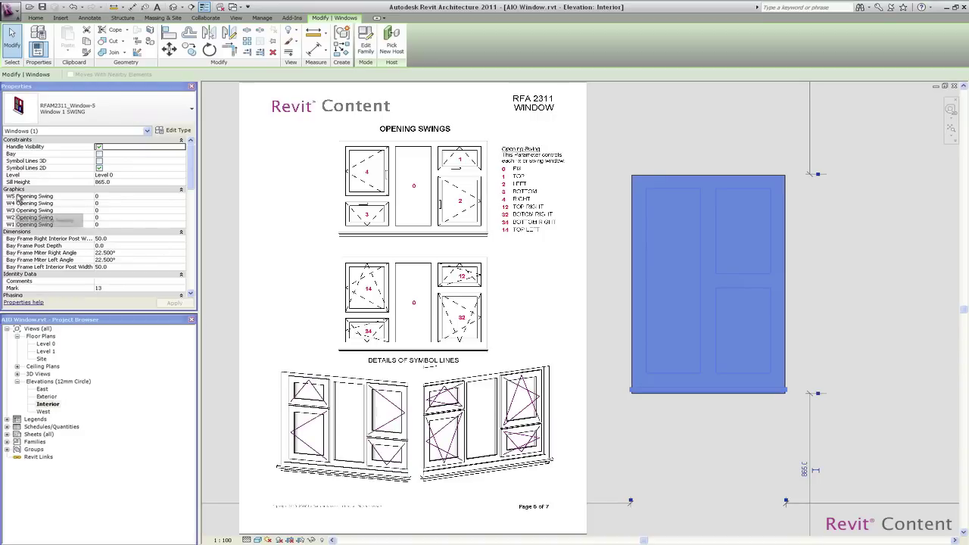
{"action": "left_click", "coordinate": [110, 217]}
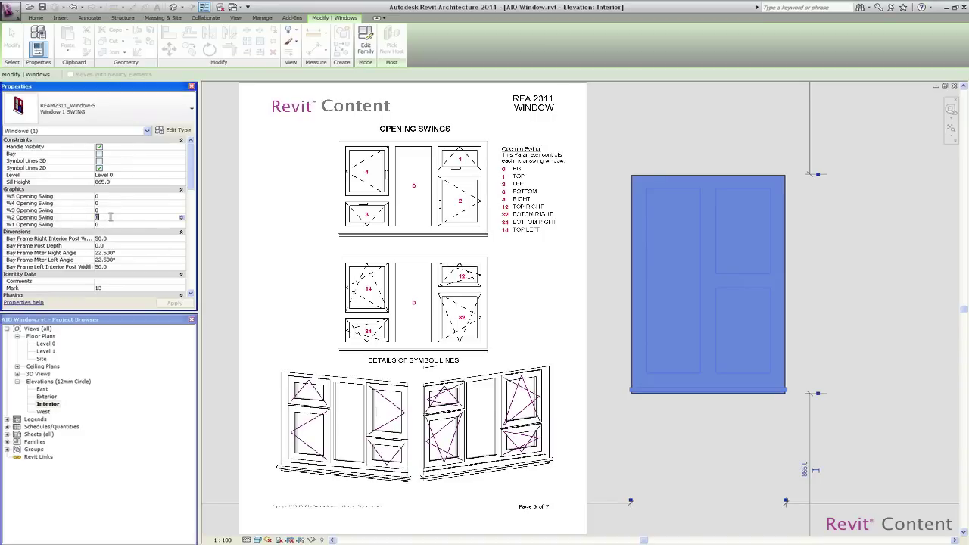
{"action": "type", "text": "1"}
{"action": "left_click", "coordinate": [174, 302]}
{"action": "key", "text": "Escape"}
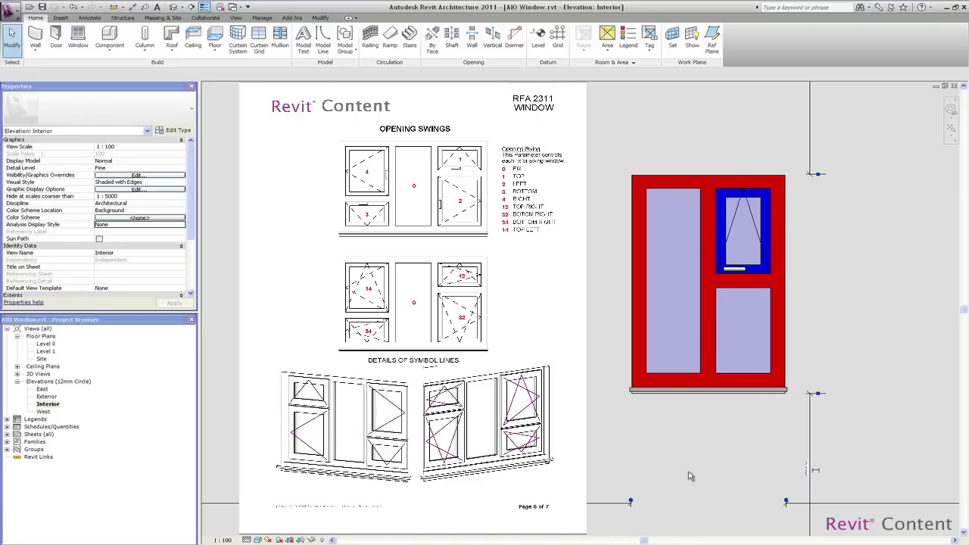
Set W1 Opening Swing to 4 and apply, then deselect the window
{"action": "scroll", "coordinate": [690, 475], "scroll_direction": "down", "scroll_amount": 2}
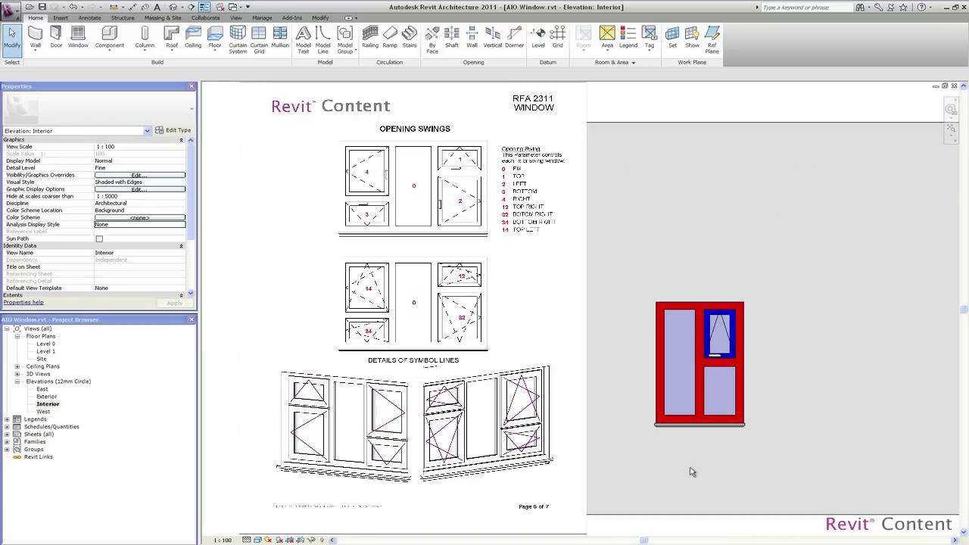
{"action": "scroll", "coordinate": [691, 474], "scroll_direction": "up", "scroll_amount": 2}
{"action": "scroll", "coordinate": [690, 472], "scroll_direction": "up", "scroll_amount": 1}
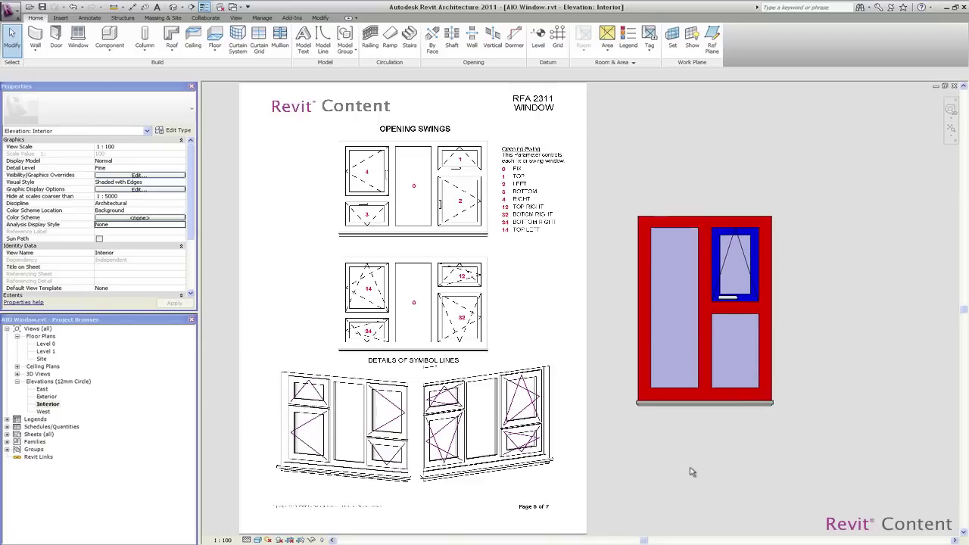
{"action": "scroll", "coordinate": [666, 449], "scroll_direction": "up", "scroll_amount": 1}
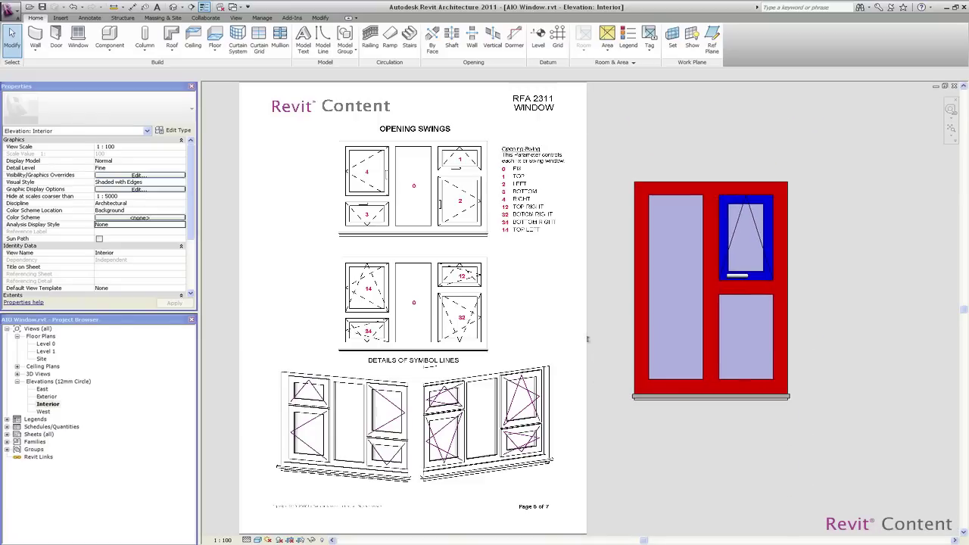
{"action": "scroll", "coordinate": [597, 347], "scroll_direction": "up", "scroll_amount": 1}
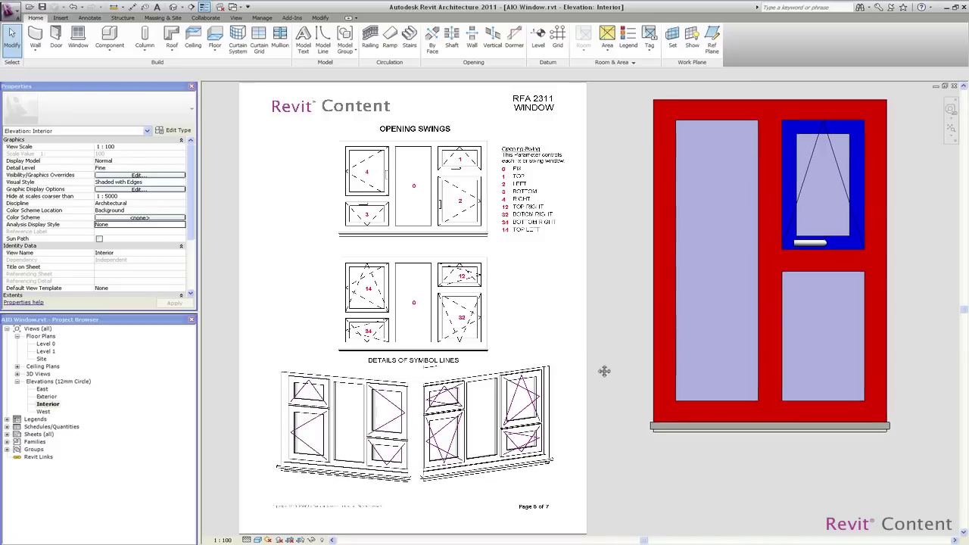
{"action": "middle_click_drag", "start_coordinate": [604, 368], "coordinate": [603, 402]}
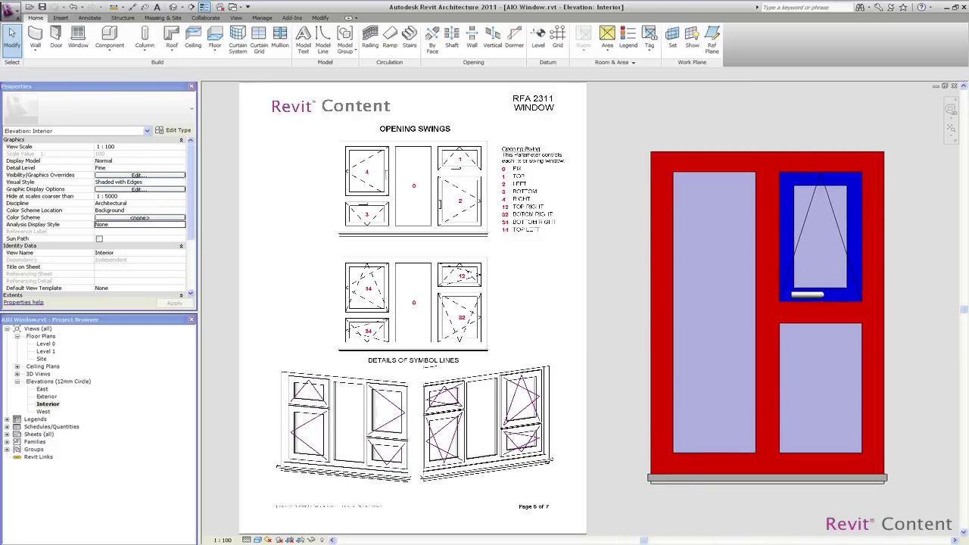
{"action": "left_click", "coordinate": [676, 224]}
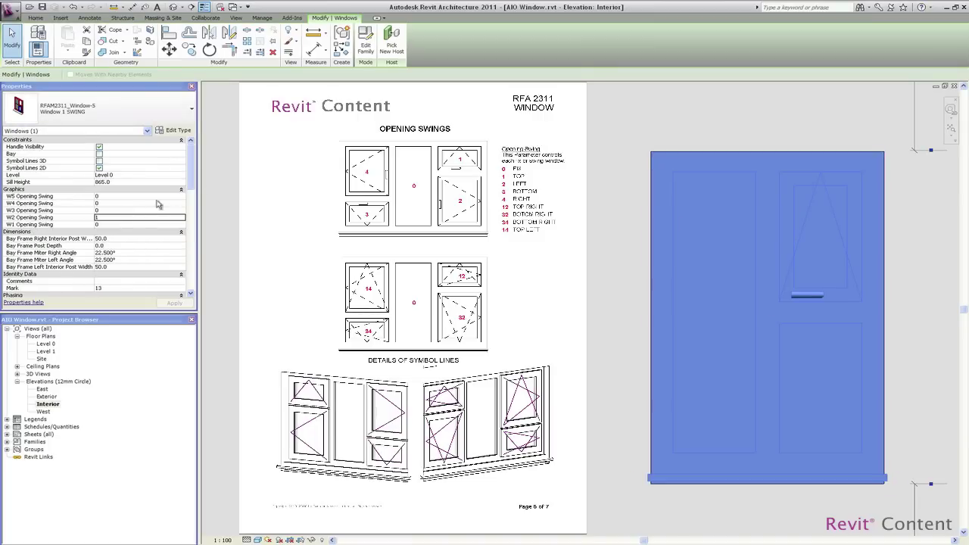
{"action": "left_click", "coordinate": [116, 225]}
{"action": "type", "text": "4"}
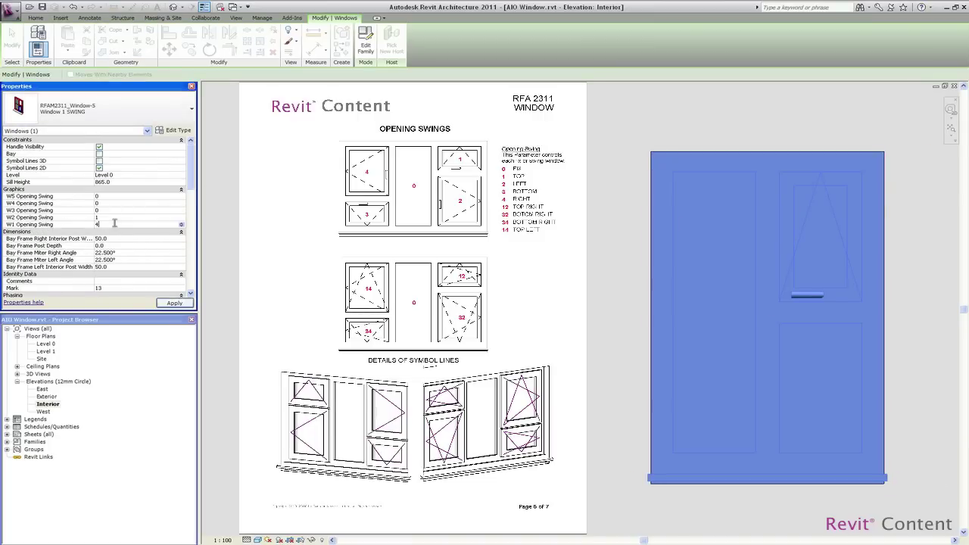
{"action": "left_click", "coordinate": [174, 303]}
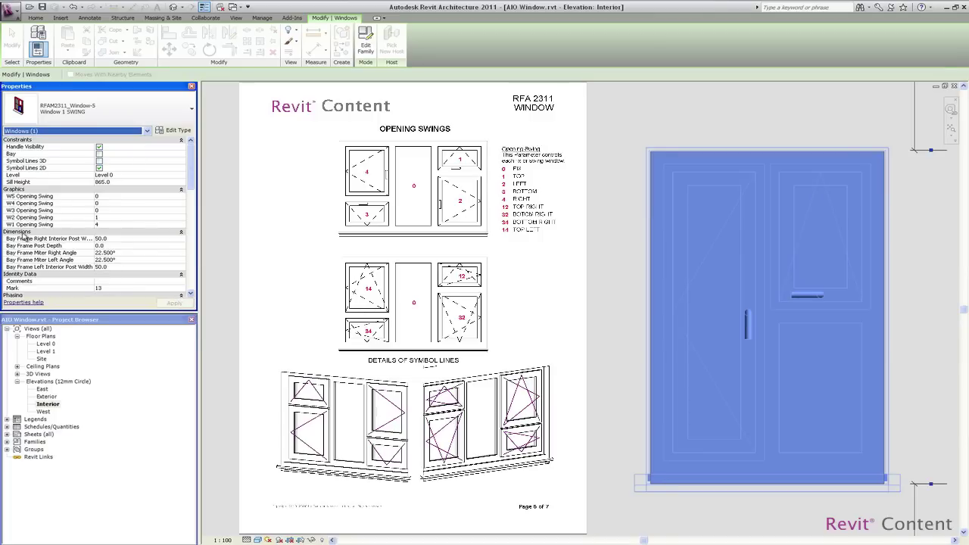
{"action": "key", "text": "Escape"}
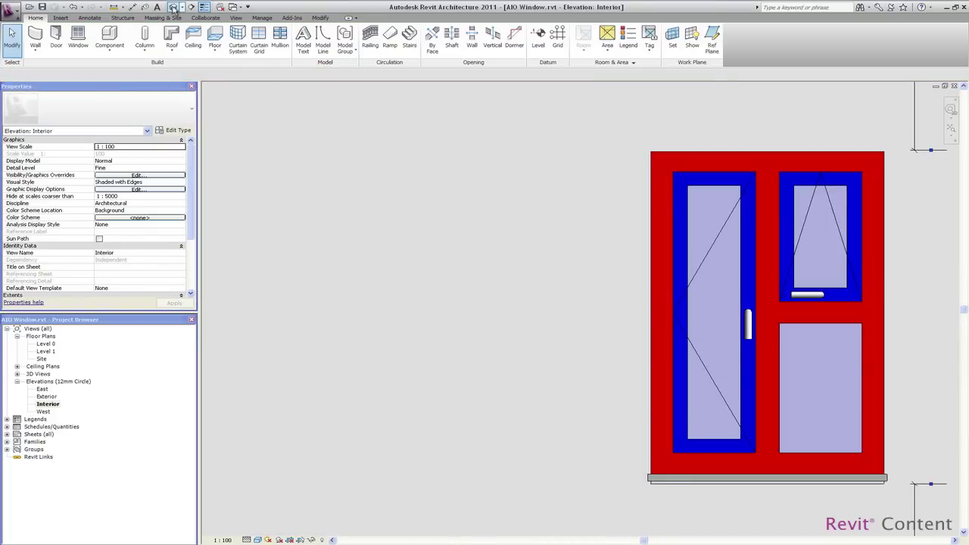
Open the {3D} view, face the front with the ViewCube, zoom in and select the window
{"action": "left_click", "coordinate": [204, 7]}
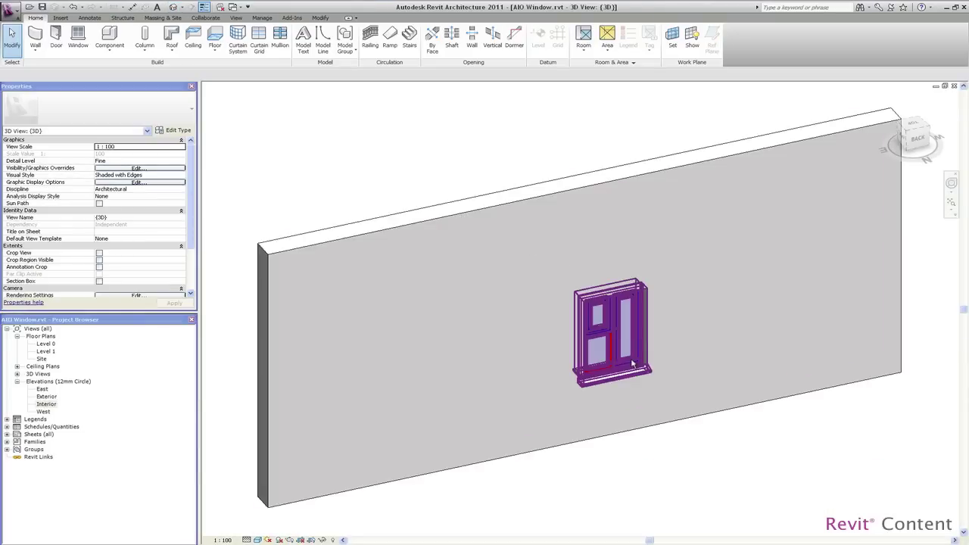
{"action": "scroll", "coordinate": [650, 343], "scroll_direction": "up", "scroll_amount": 3}
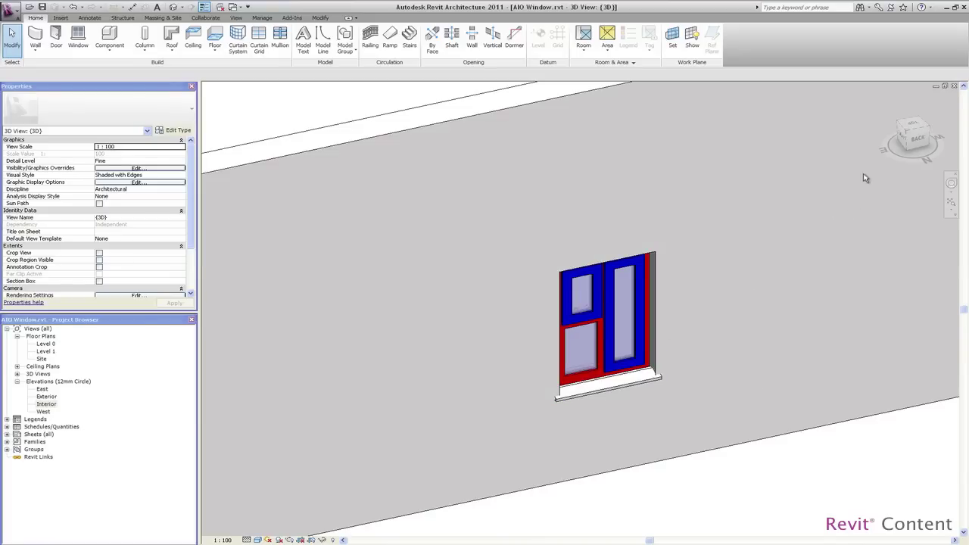
{"action": "left_click", "coordinate": [894, 129]}
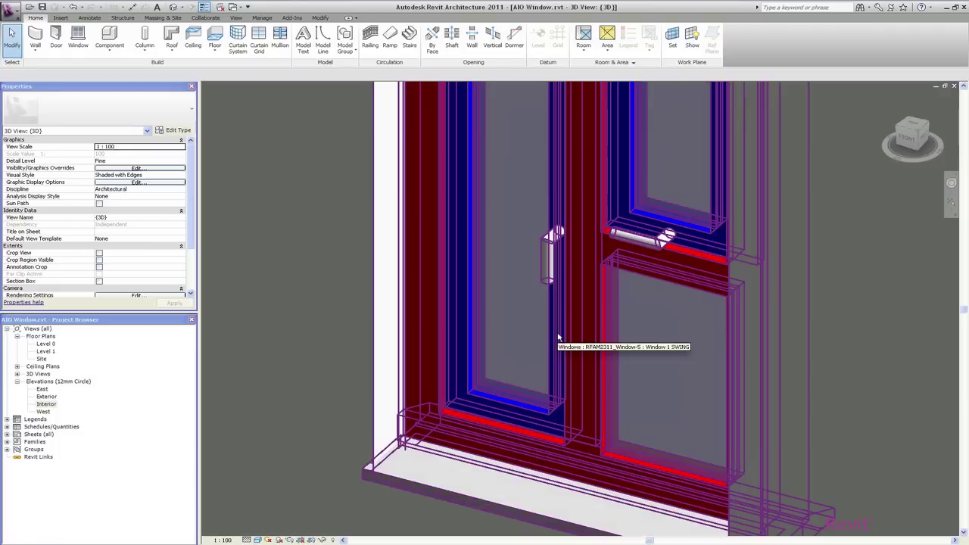
{"action": "scroll", "coordinate": [558, 337], "scroll_direction": "down", "scroll_amount": 2}
{"action": "scroll", "coordinate": [557, 337], "scroll_direction": "down", "scroll_amount": 3}
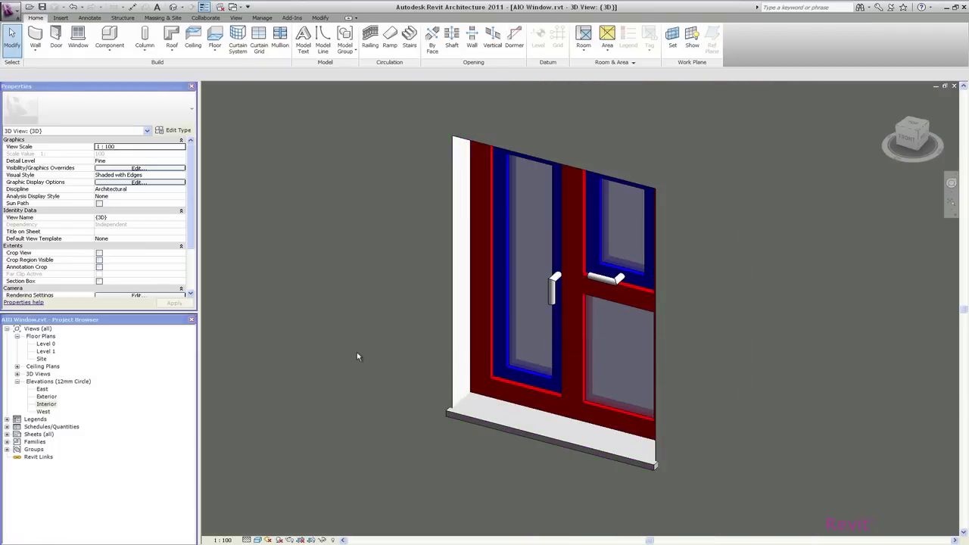
{"action": "left_click", "coordinate": [512, 371]}
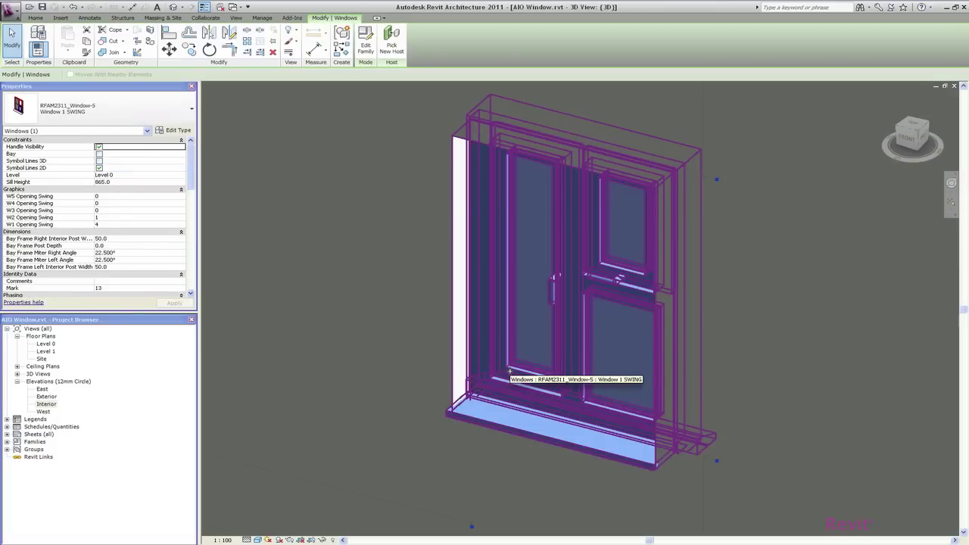
Change the window type's W1 Window Depth Position from 25.0 to -25.0, then deselect
{"action": "left_click", "coordinate": [174, 130]}
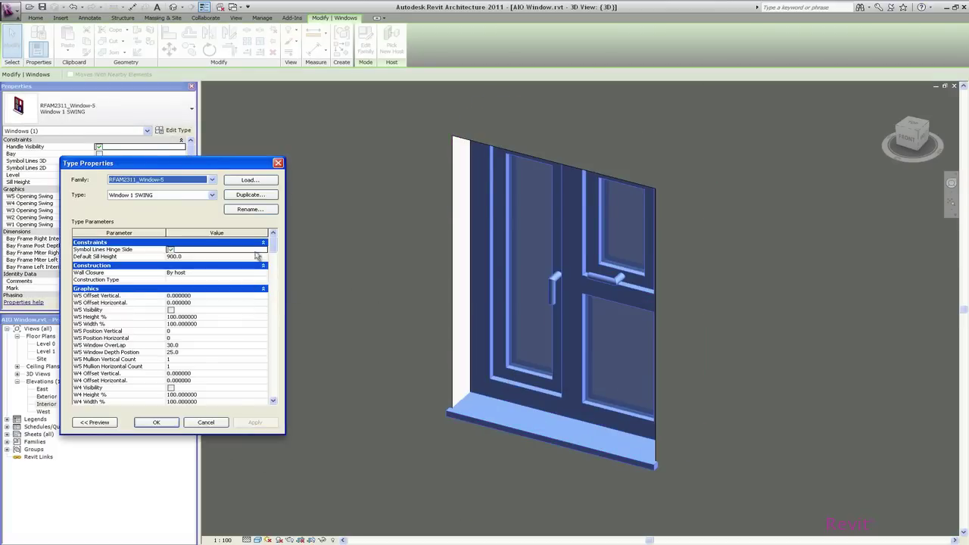
{"action": "left_click_drag", "start_coordinate": [275, 244], "coordinate": [275, 278]}
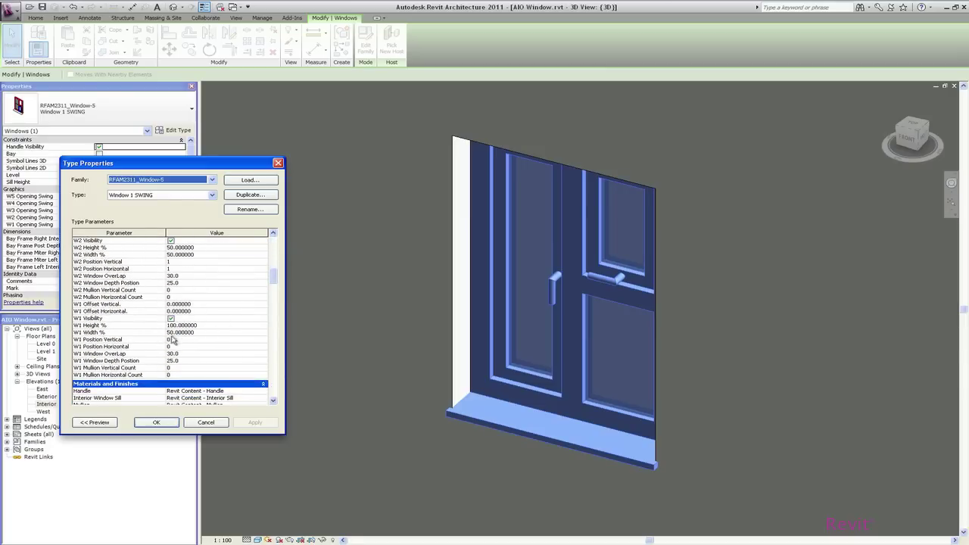
{"action": "left_click", "coordinate": [194, 353]}
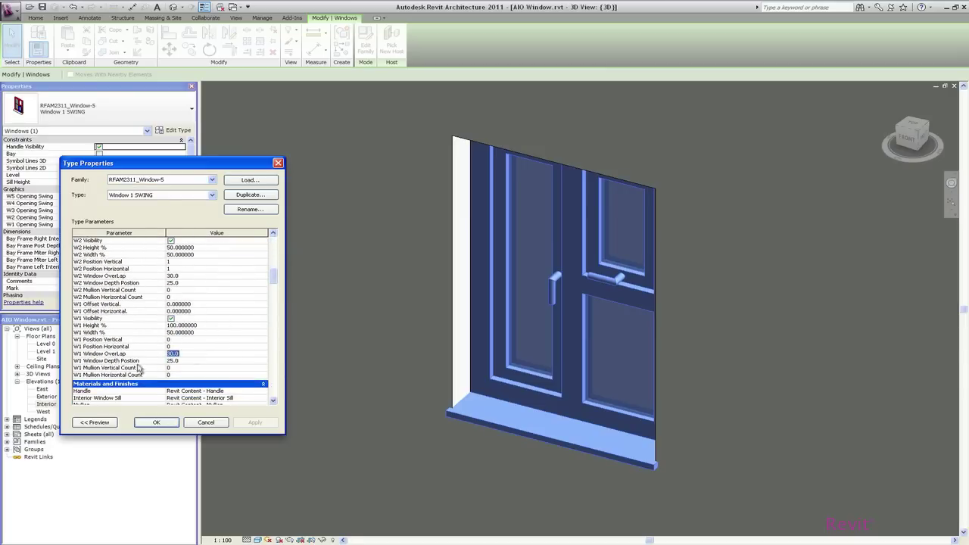
{"action": "left_click", "coordinate": [187, 360]}
{"action": "type", "text": "-"}
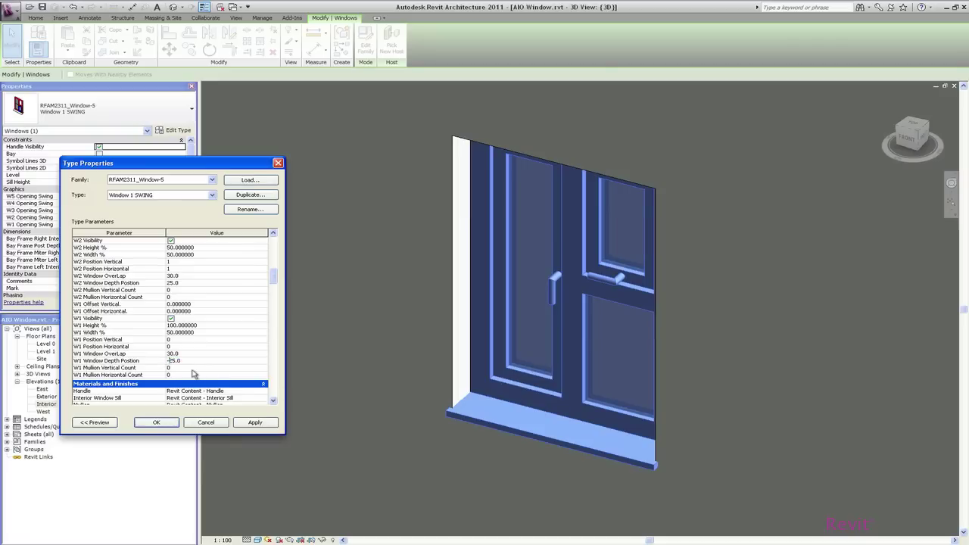
{"action": "left_click", "coordinate": [168, 421]}
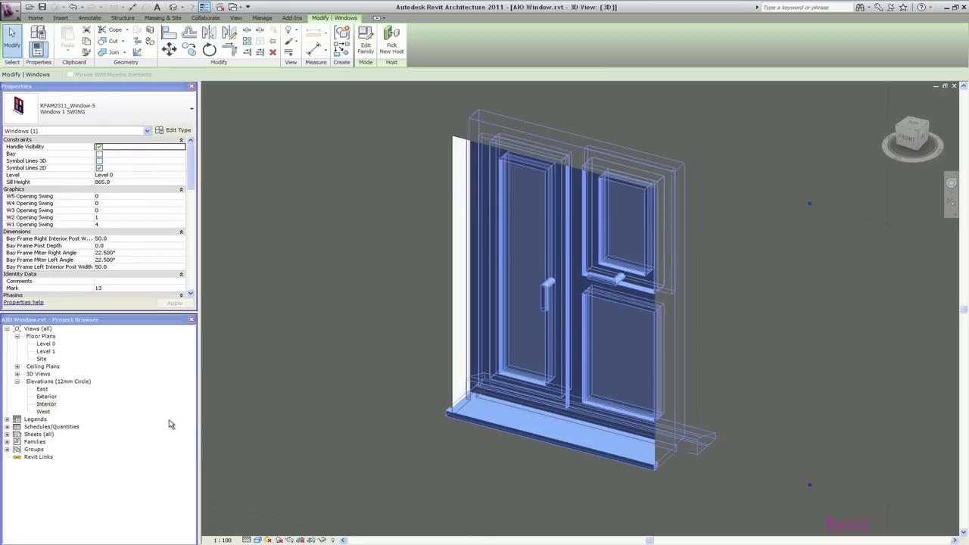
{"action": "left_click", "coordinate": [424, 340]}
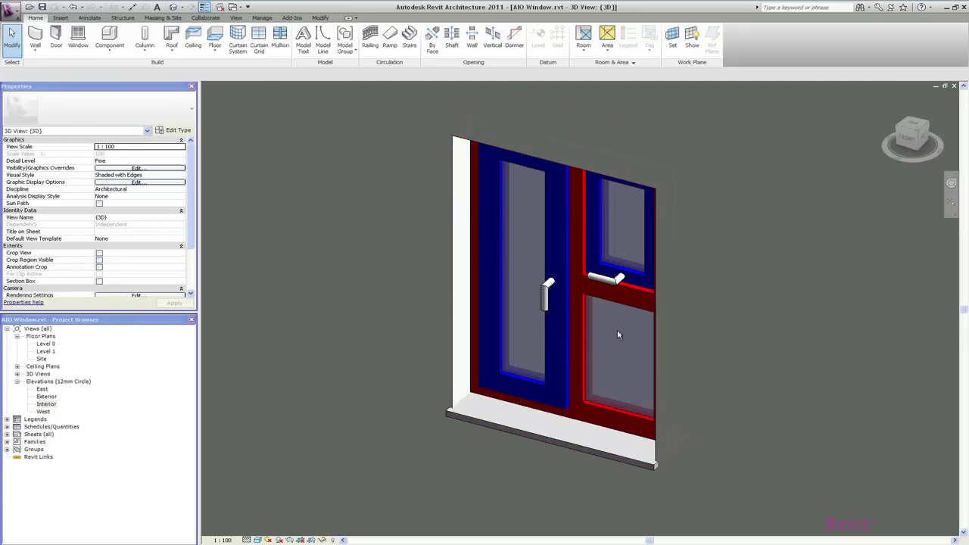
Orbit the model to view the window from behind
{"action": "left_click", "coordinate": [590, 315]}
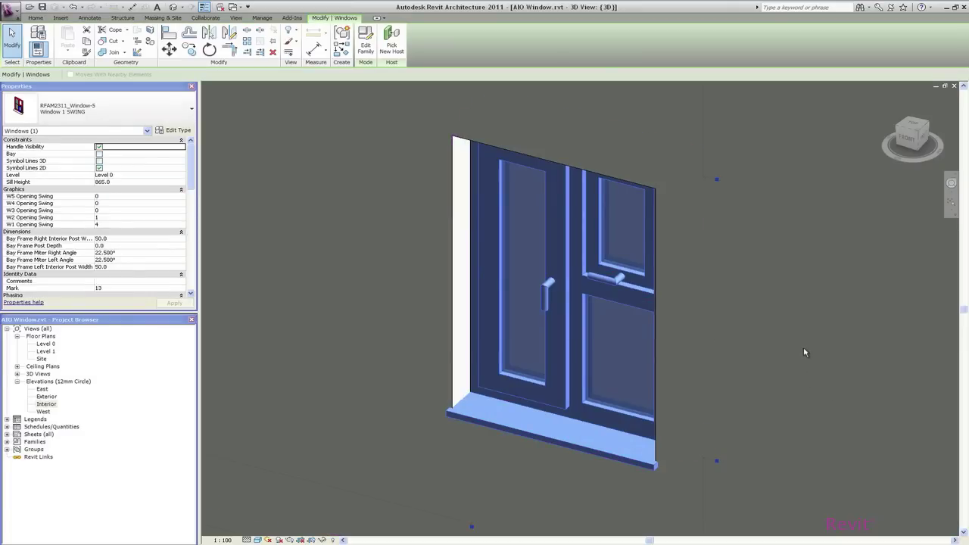
{"action": "middle_click_drag", "start_coordinate": [803, 347], "coordinate": [427, 343], "text": "shift"}
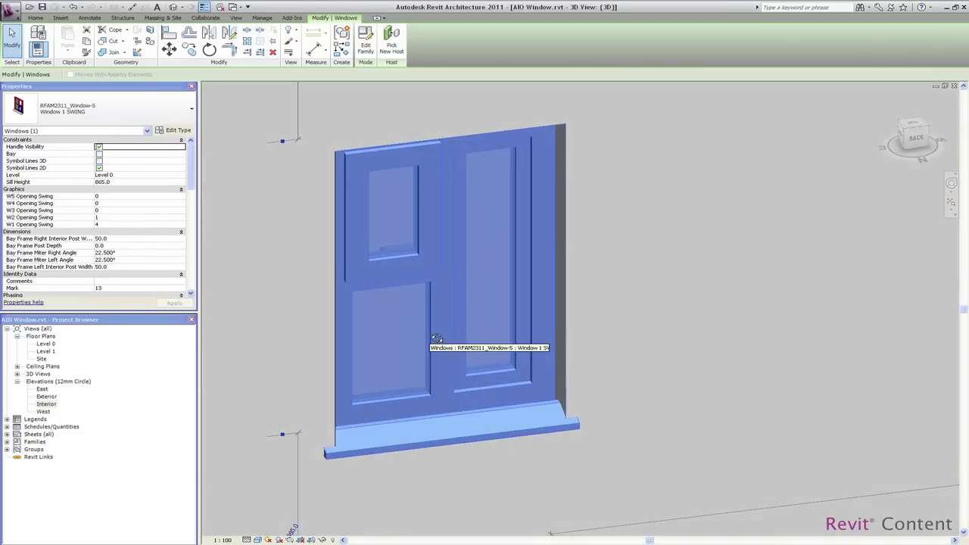
{"action": "left_click", "coordinate": [705, 424]}
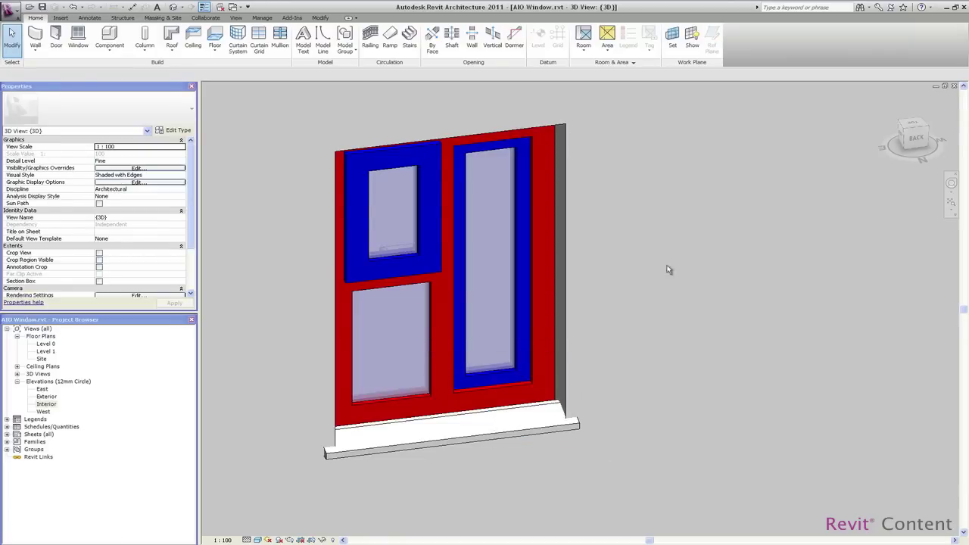
Switch to a ViewCube corner view, zoom onto the interior face, and reopen the window's type properties
{"action": "left_click", "coordinate": [900, 129]}
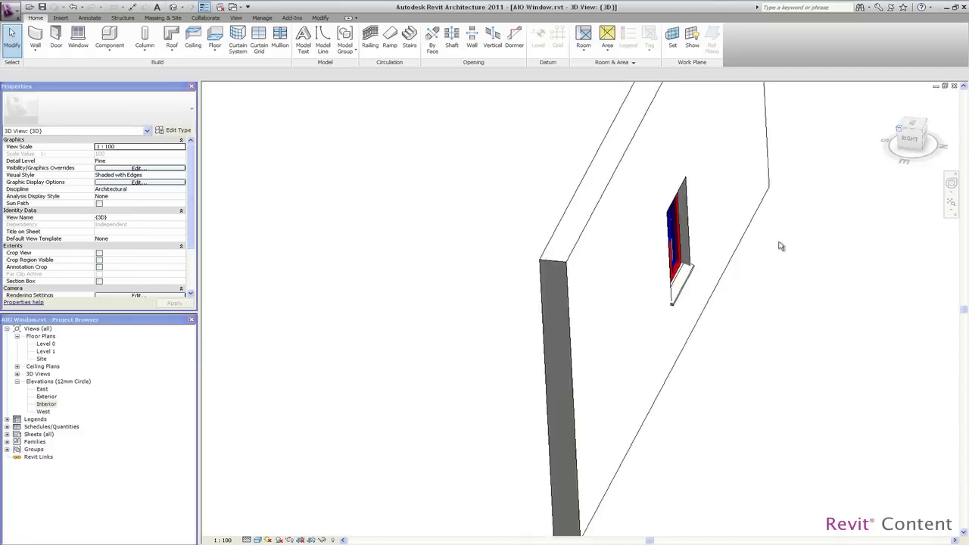
{"action": "scroll", "coordinate": [545, 327], "scroll_direction": "up", "scroll_amount": 4}
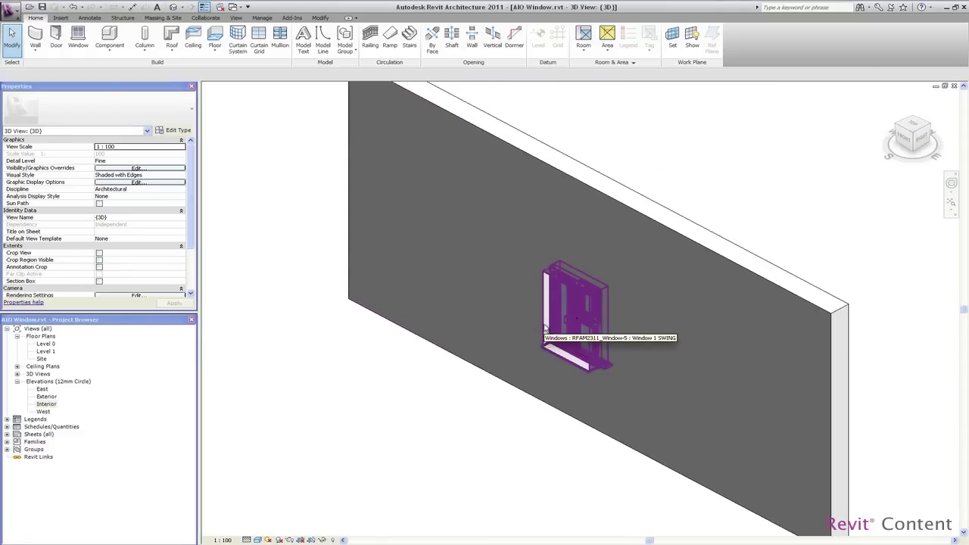
{"action": "scroll", "coordinate": [545, 327], "scroll_direction": "up", "scroll_amount": 4}
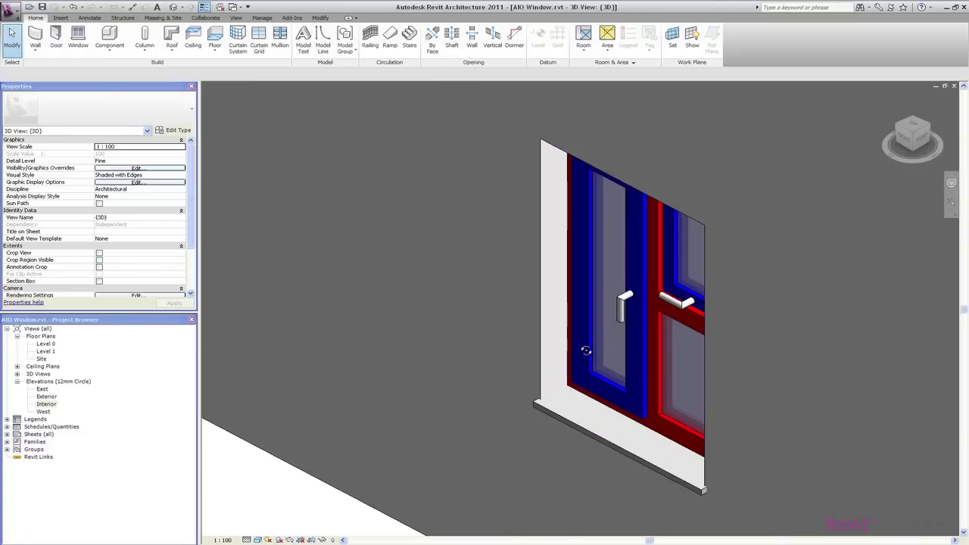
{"action": "middle_click_drag", "start_coordinate": [564, 344], "coordinate": [617, 349], "text": "shift"}
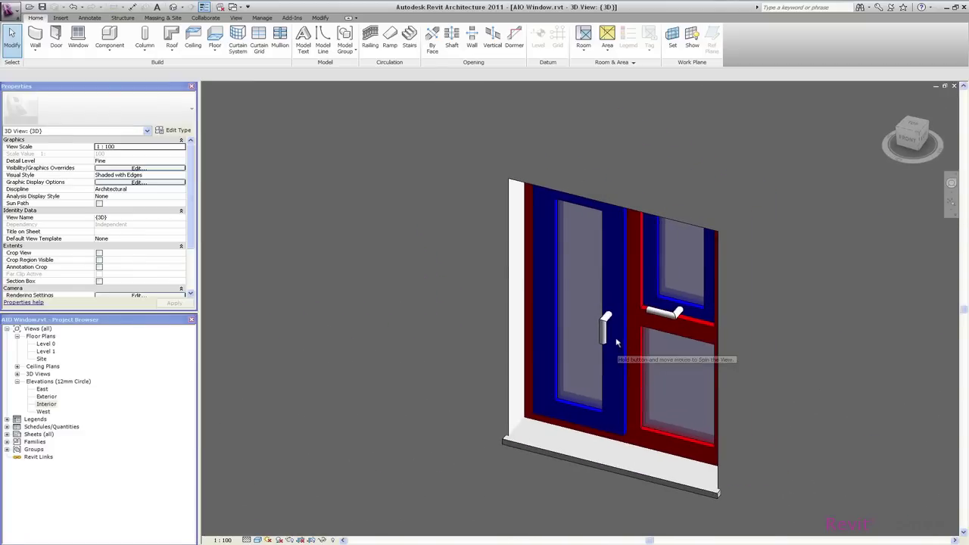
{"action": "left_click", "coordinate": [611, 342]}
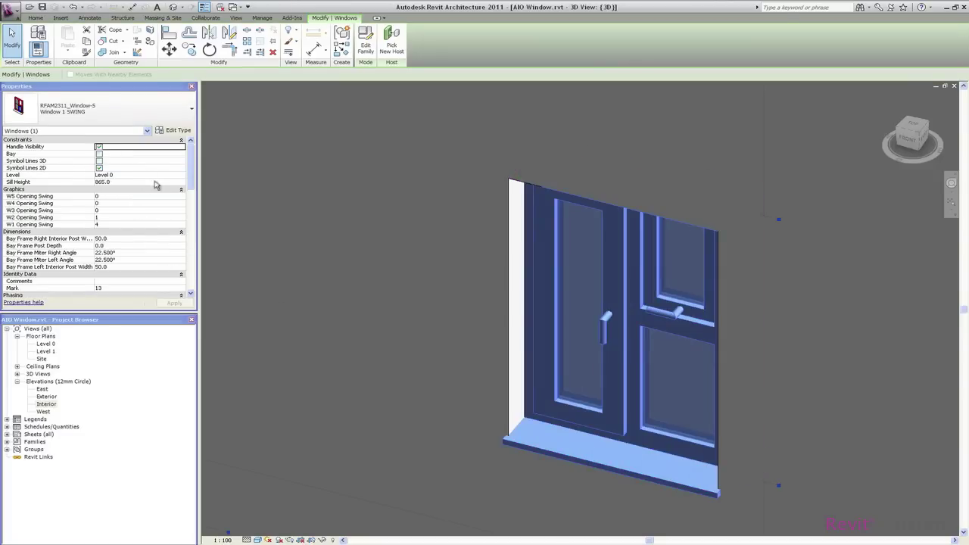
{"action": "left_click", "coordinate": [178, 130]}
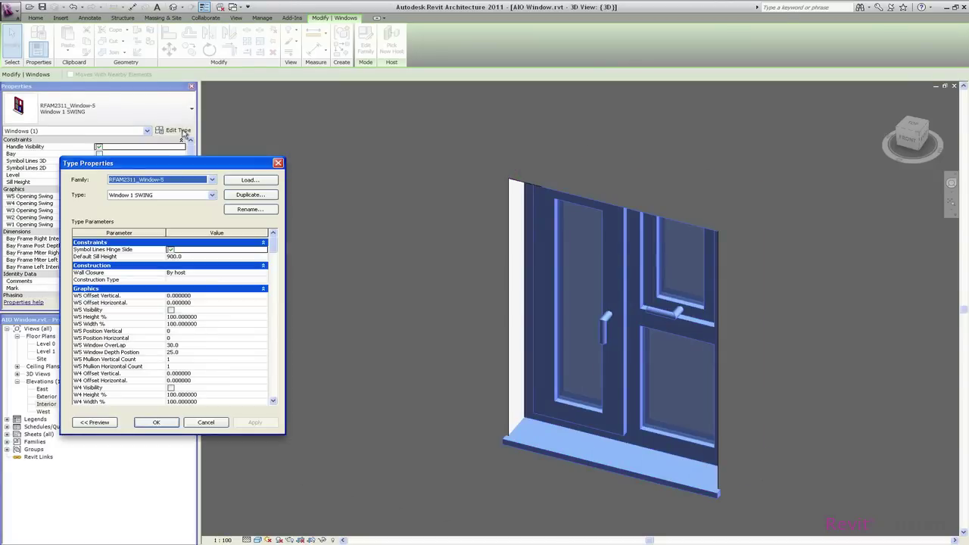
Change W1 Window OverLap from 30 to 20 and deselect to see the red and blue colours
{"action": "left_click_drag", "start_coordinate": [274, 243], "coordinate": [275, 283]}
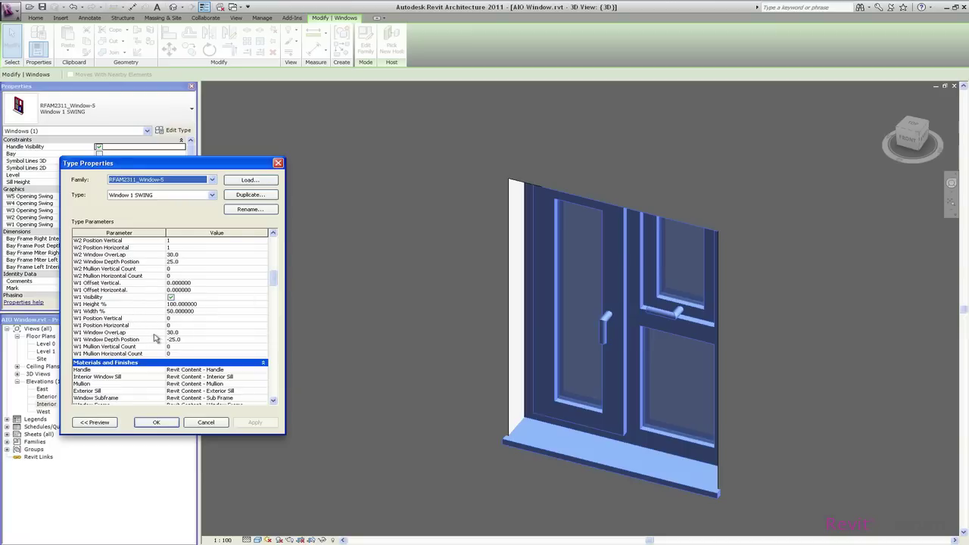
{"action": "left_click", "coordinate": [184, 332]}
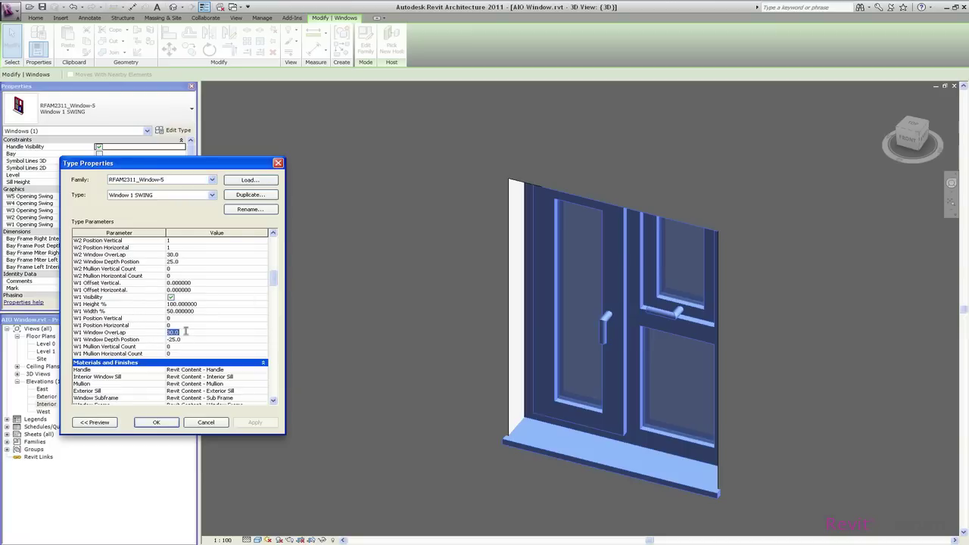
{"action": "type", "text": "20"}
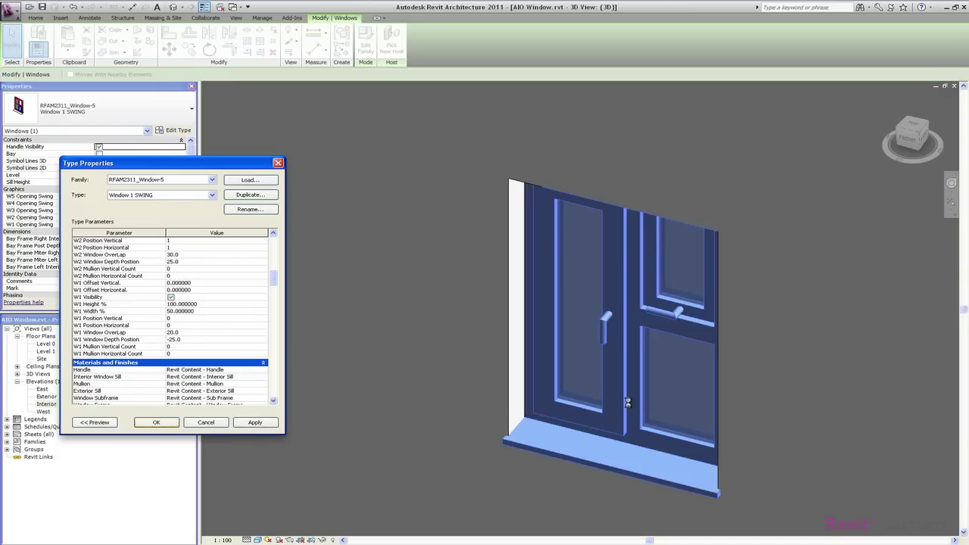
{"action": "key", "text": "Return"}
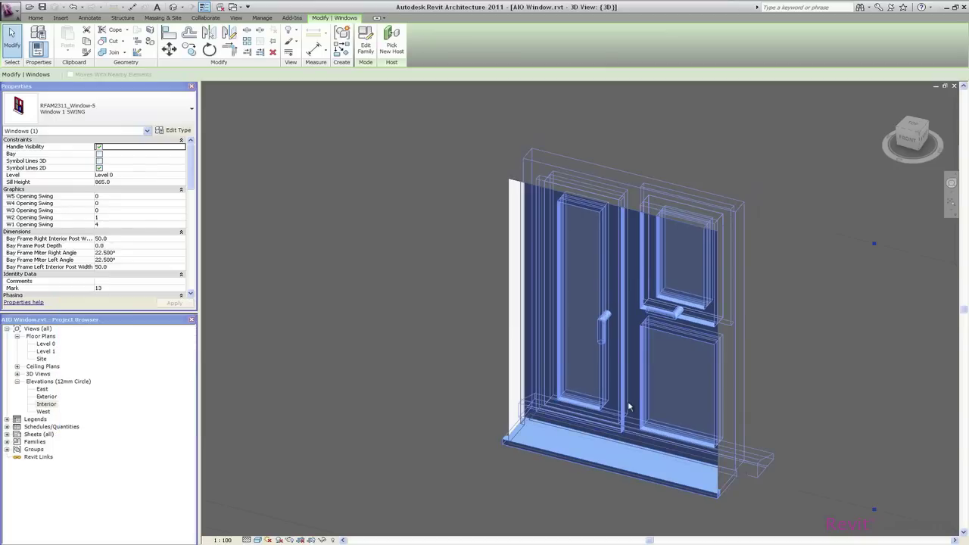
{"action": "left_click", "coordinate": [294, 320]}
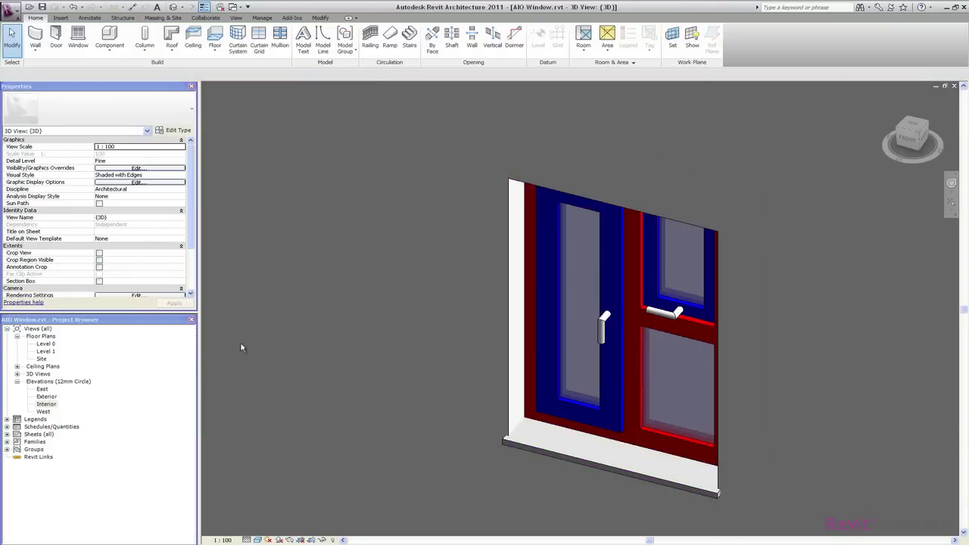
Open the Level 0 floor plan and zoom and pan onto the window
{"action": "double_click", "coordinate": [46, 343]}
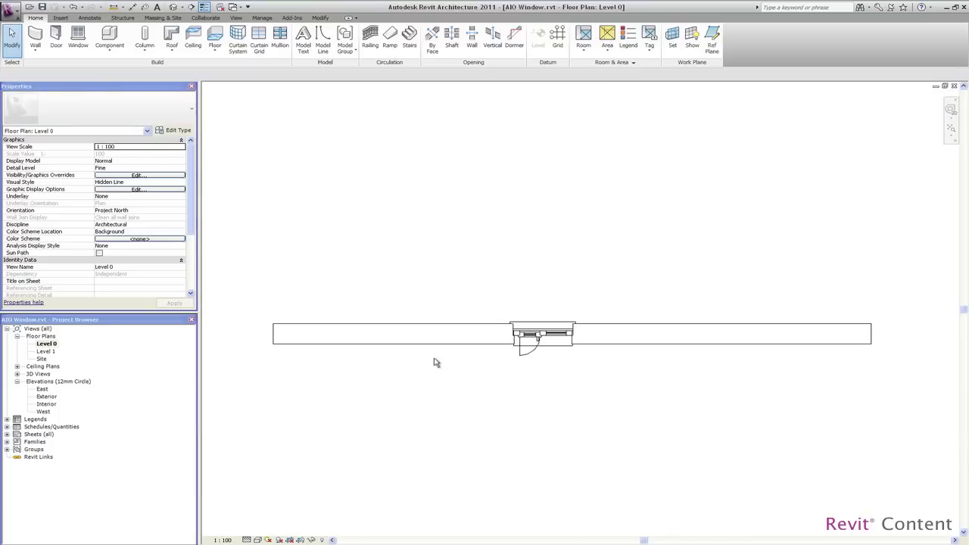
{"action": "scroll", "coordinate": [532, 338], "scroll_direction": "up", "scroll_amount": 8}
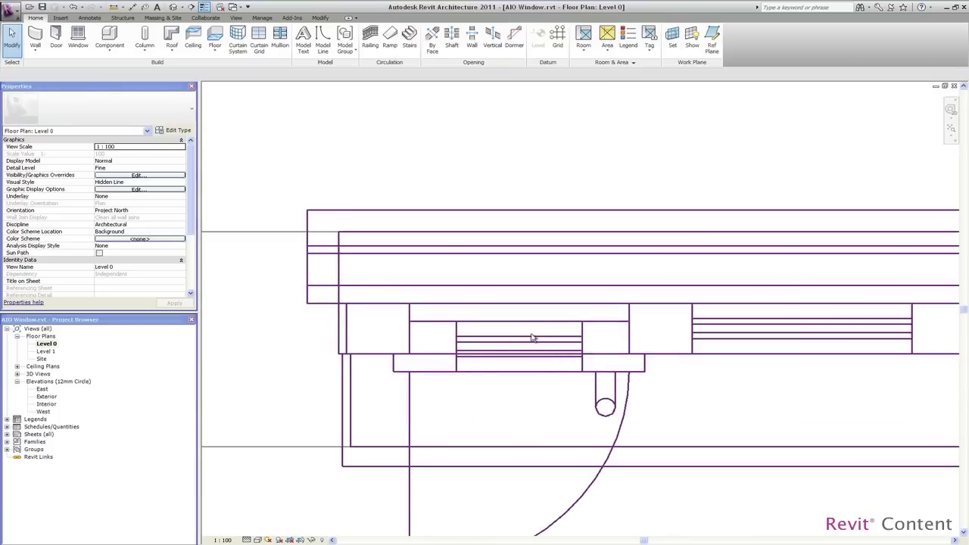
{"action": "scroll", "coordinate": [532, 338], "scroll_direction": "down", "scroll_amount": 2}
{"action": "middle_click_drag", "start_coordinate": [679, 493], "coordinate": [640, 452]}
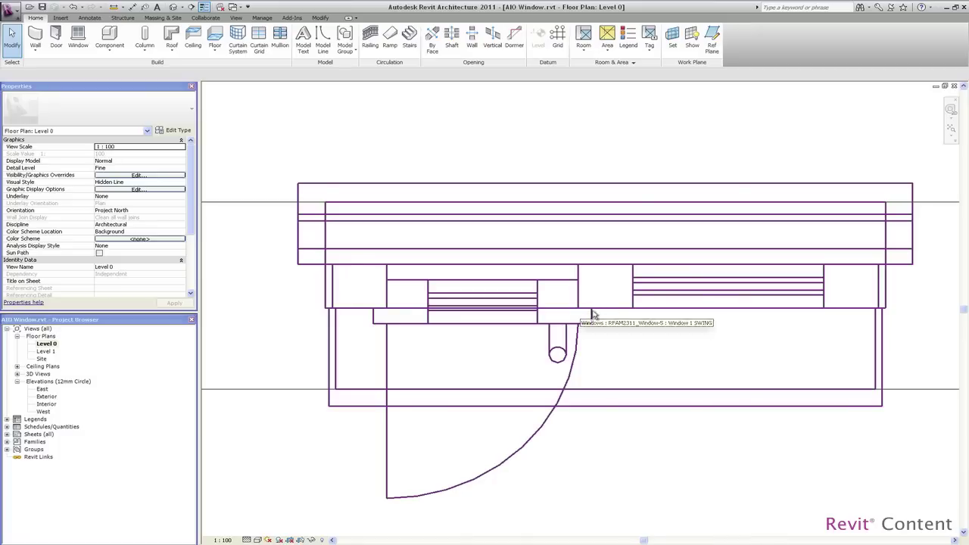
Preview W1 Window OverLap values of 40 and then 0 in the window's type properties
{"action": "left_click", "coordinate": [402, 270]}
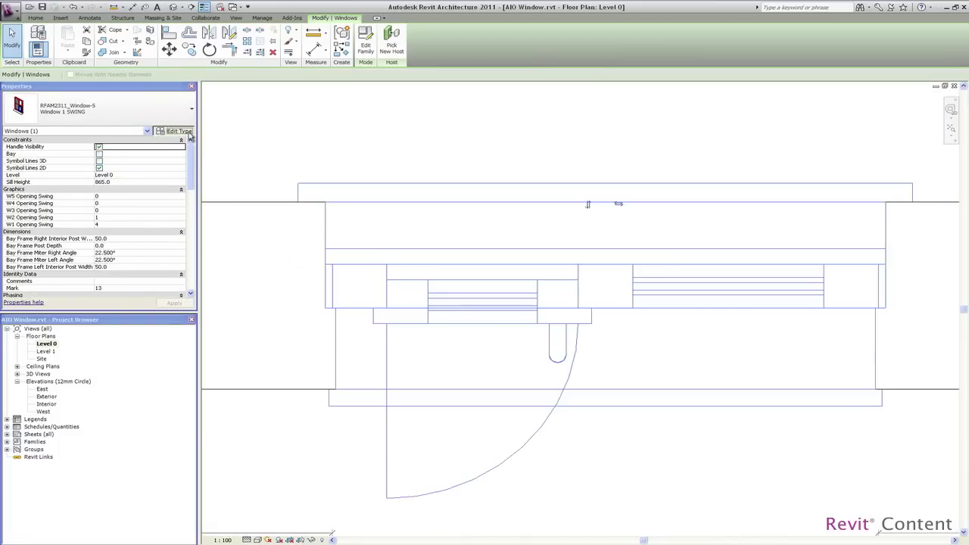
{"action": "left_click", "coordinate": [190, 134]}
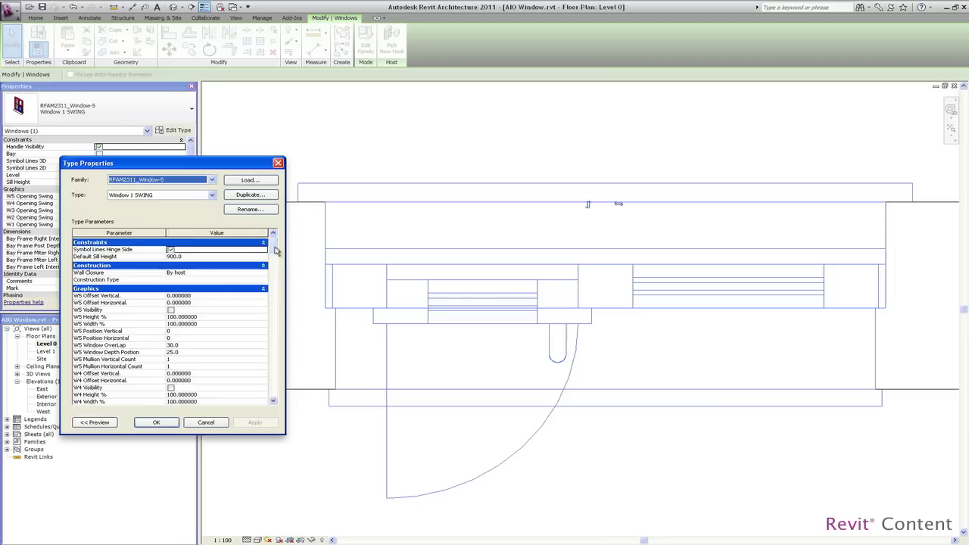
{"action": "left_click_drag", "start_coordinate": [275, 250], "coordinate": [276, 283]}
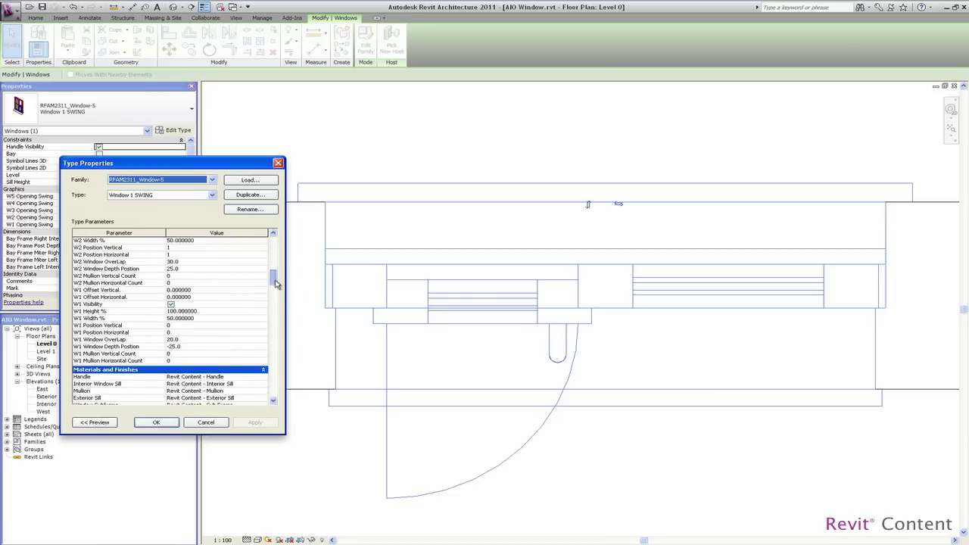
{"action": "scroll", "coordinate": [276, 283], "scroll_direction": "down", "scroll_amount": 1}
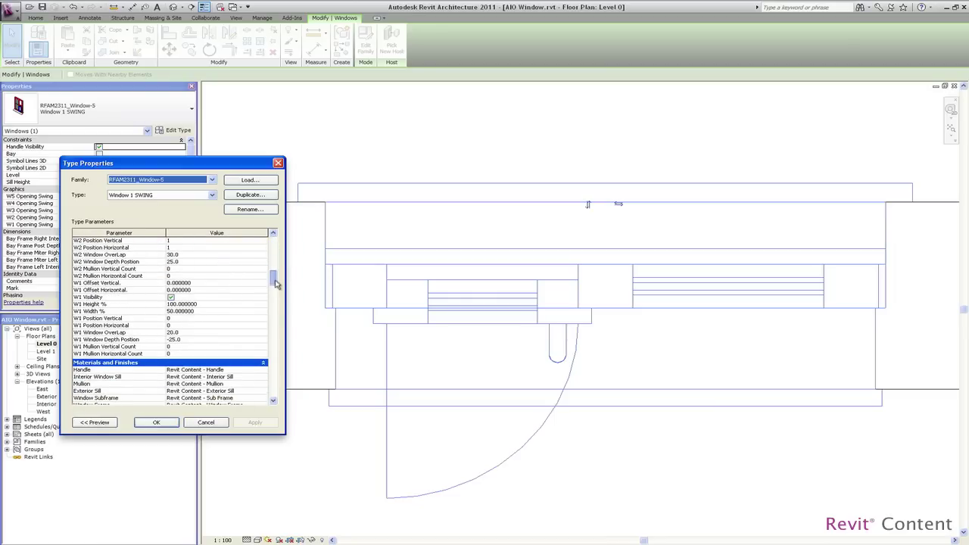
{"action": "left_click", "coordinate": [186, 330]}
{"action": "type", "text": "40"}
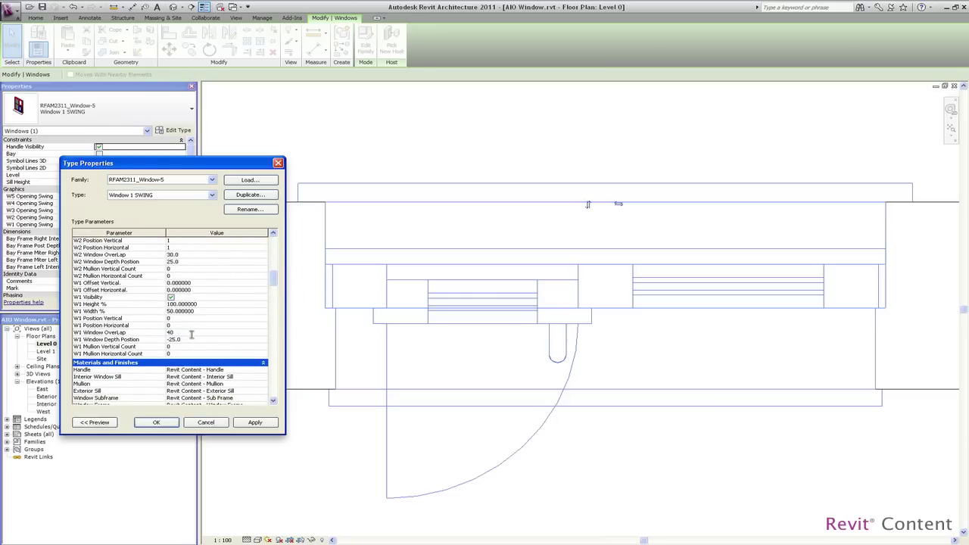
{"action": "left_click", "coordinate": [255, 423]}
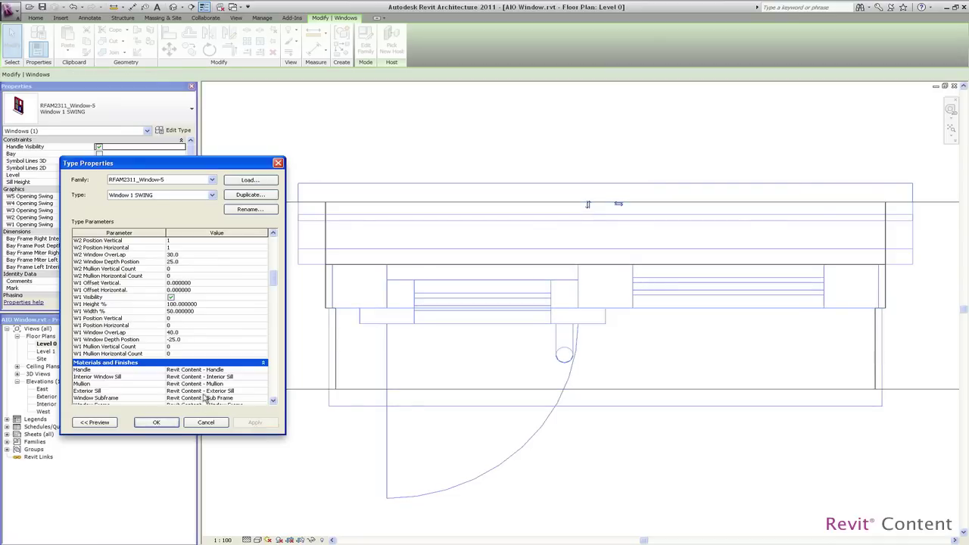
{"action": "left_click", "coordinate": [196, 332]}
{"action": "type", "text": "0"}
{"action": "left_click", "coordinate": [260, 422]}
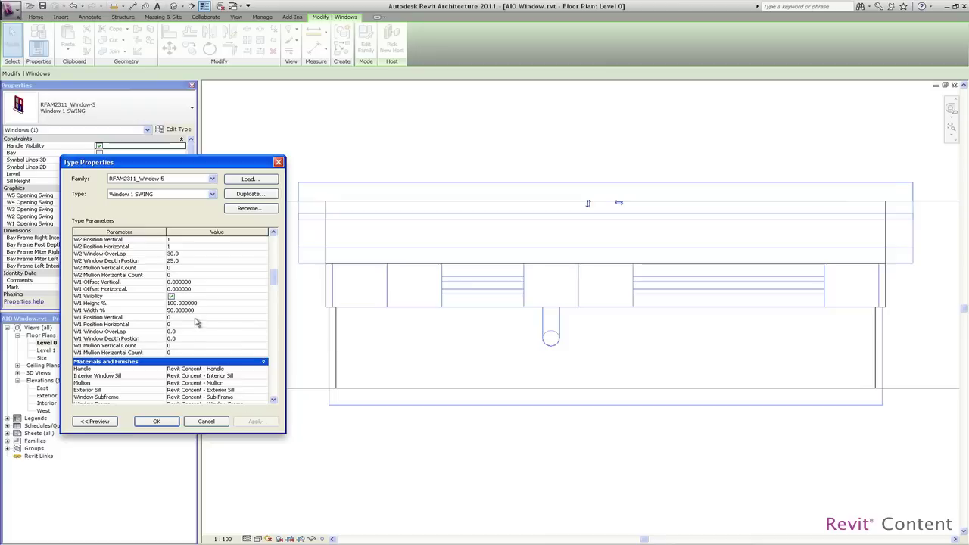
Set W1 Window OverLap to 30 and W1 Window Depth Position to -25, and confirm
{"action": "left_click", "coordinate": [173, 332]}
{"action": "type", "text": "30"}
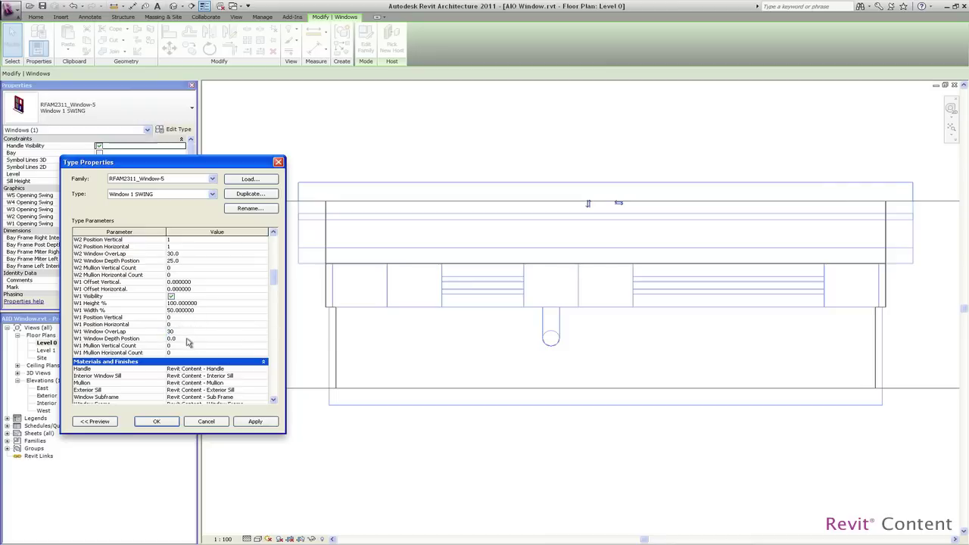
{"action": "left_click", "coordinate": [191, 338]}
{"action": "type", "text": "-25"}
{"action": "left_click", "coordinate": [165, 424]}
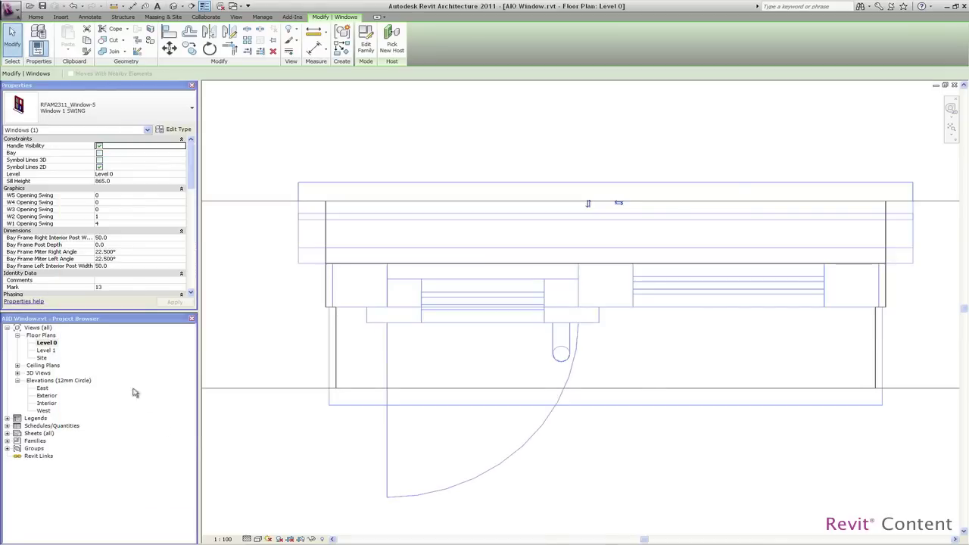
Open the Interior elevation and set the window's W1 Mullion Horizontal Count to 1
{"action": "double_click", "coordinate": [47, 403]}
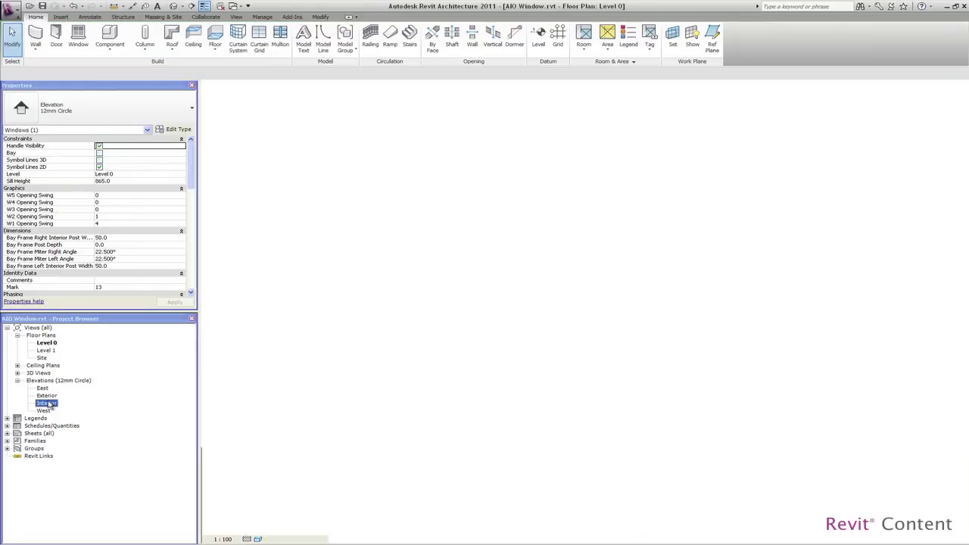
{"action": "left_click", "coordinate": [596, 342]}
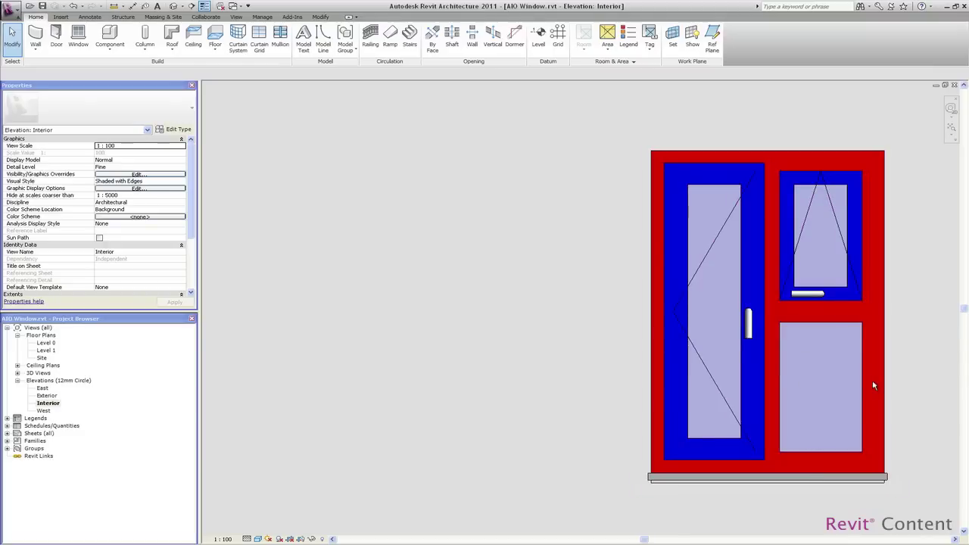
{"action": "left_click", "coordinate": [698, 280]}
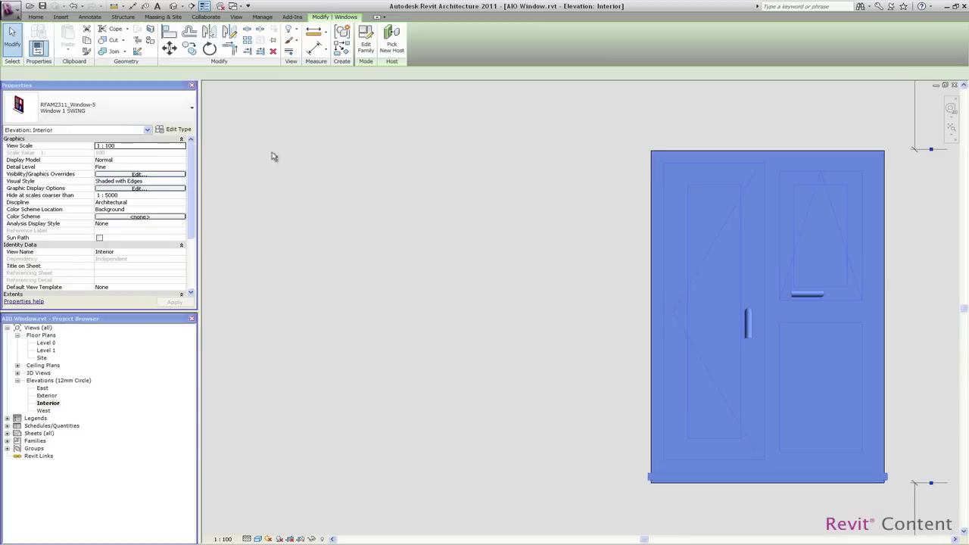
{"action": "left_click", "coordinate": [174, 129]}
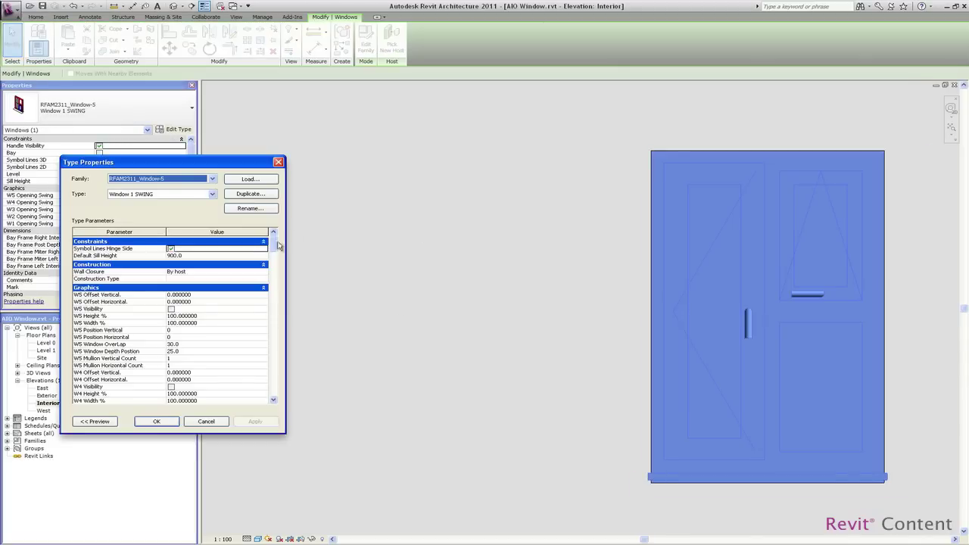
{"action": "left_click_drag", "start_coordinate": [273, 248], "coordinate": [273, 280]}
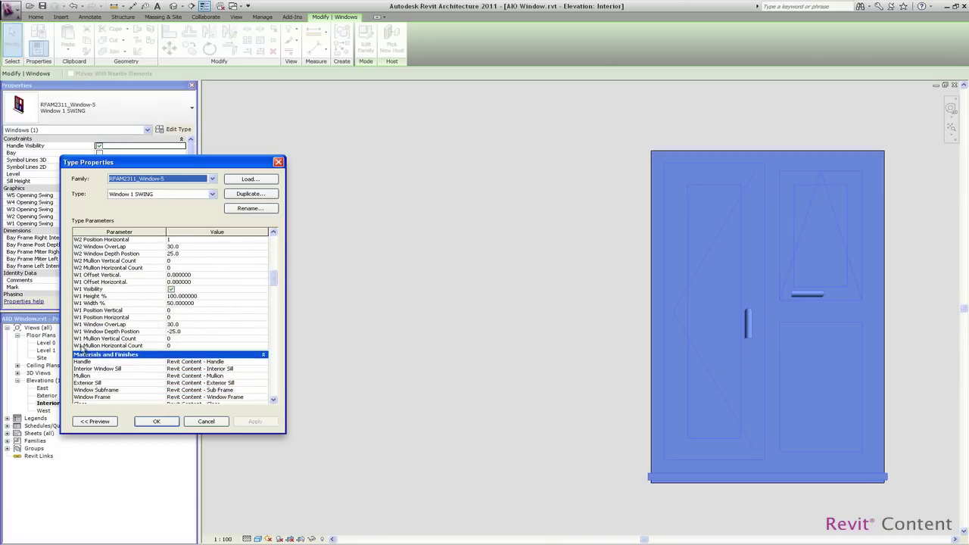
{"action": "left_click", "coordinate": [194, 346]}
{"action": "type", "text": "1"}
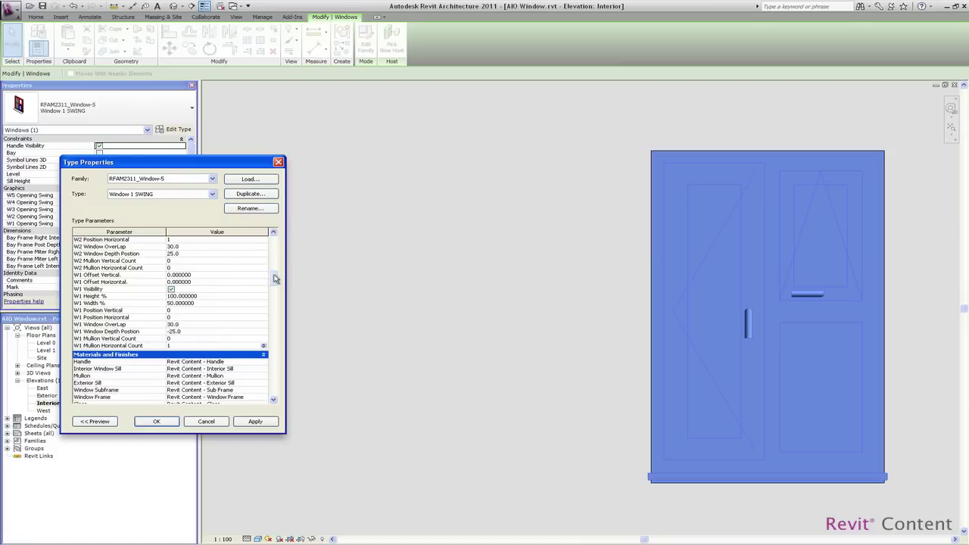
{"action": "scroll", "coordinate": [274, 279], "scroll_direction": "up", "scroll_amount": 7}
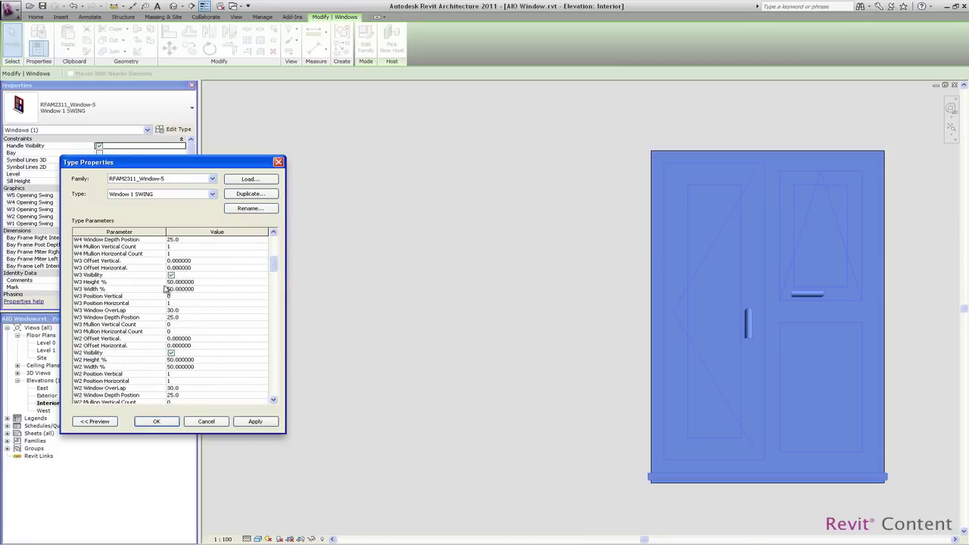
Set W3 Mullion Vertical and Horizontal Counts to 1 and confirm
{"action": "left_click", "coordinate": [183, 324]}
{"action": "left_click", "coordinate": [185, 332]}
{"action": "type", "text": "1"}
{"action": "left_click", "coordinate": [170, 423]}
{"action": "left_click", "coordinate": [467, 403]}
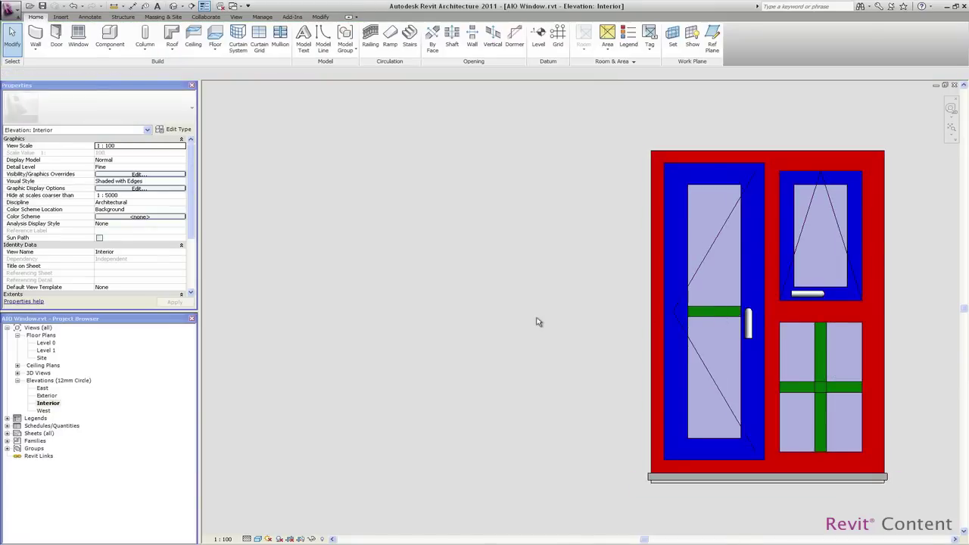
Set the window's W3 Opening Swing to 3 and apply it
{"action": "left_click", "coordinate": [811, 297]}
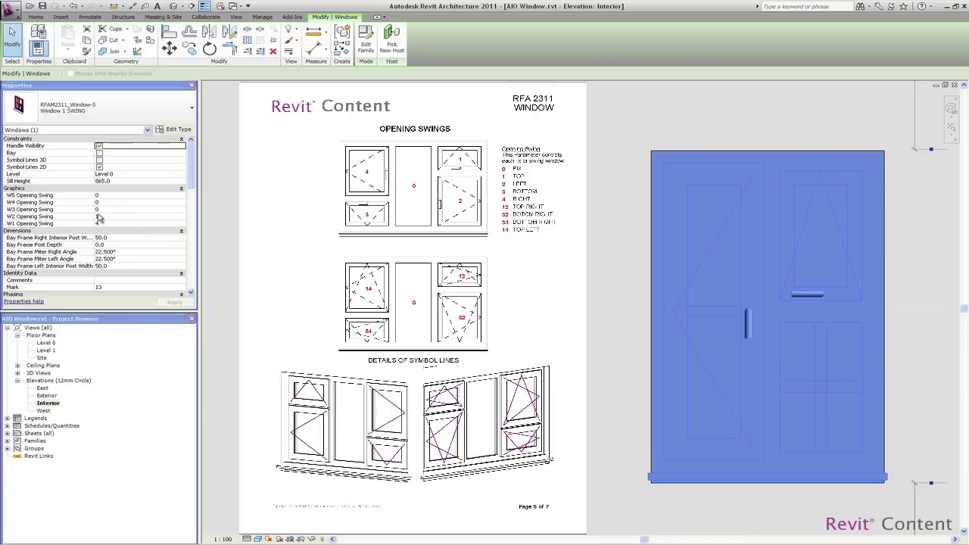
{"action": "left_click", "coordinate": [104, 208]}
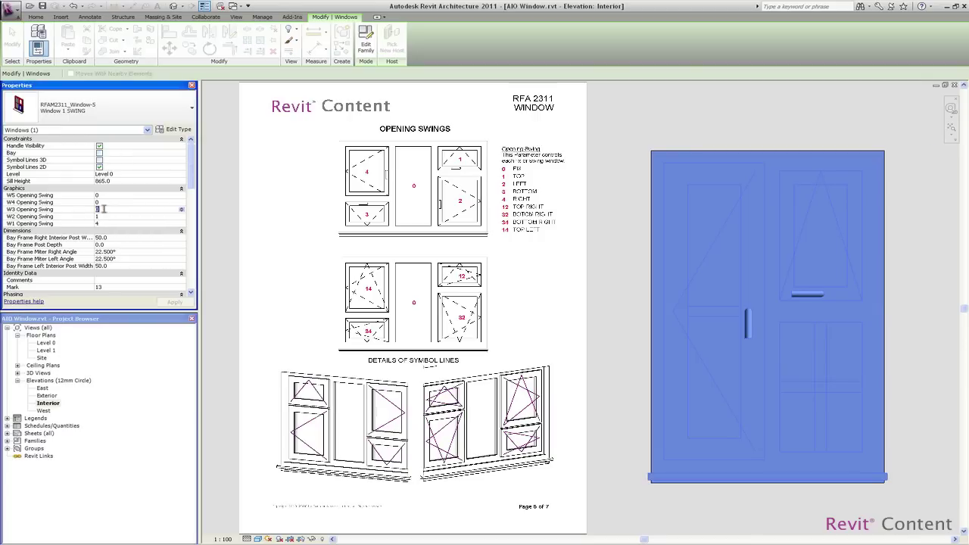
{"action": "type", "text": "3"}
{"action": "left_click", "coordinate": [176, 302]}
Reselect the window and open the Window 1 SWING type properties
{"action": "key", "text": "Escape"}
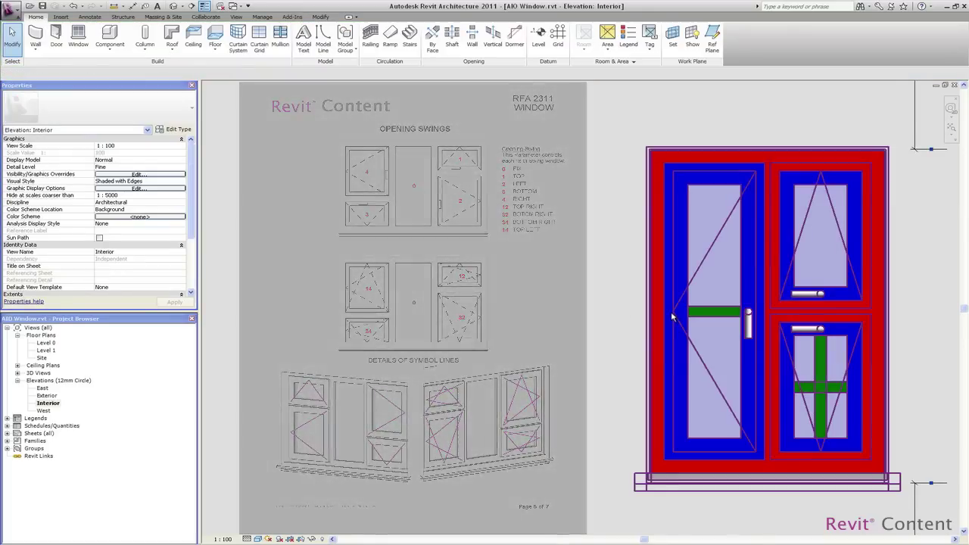
{"action": "left_click", "coordinate": [671, 318]}
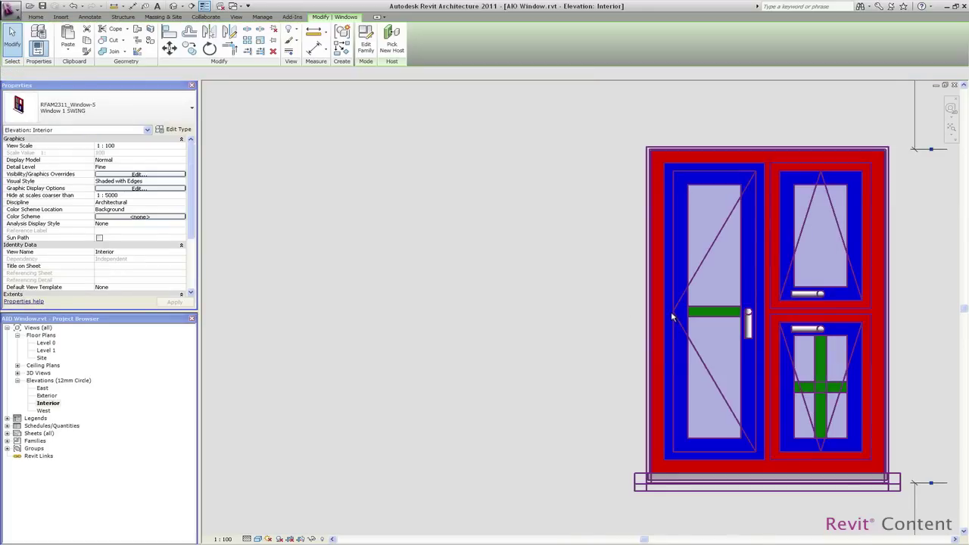
{"action": "left_click", "coordinate": [187, 131]}
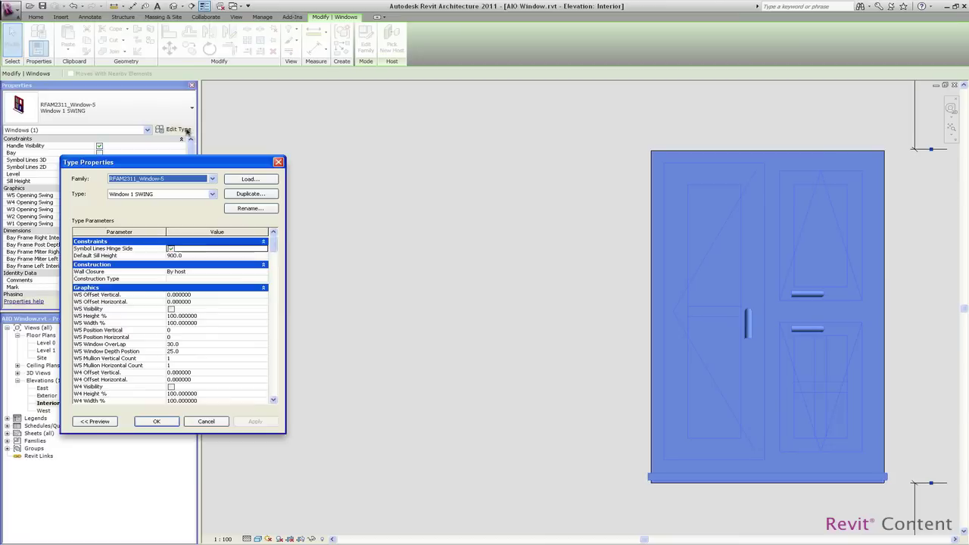
Turn off Symbol Lines Hinge Side for the window type, then reframe the elevation
{"action": "left_click", "coordinate": [171, 250]}
{"action": "left_click", "coordinate": [171, 250]}
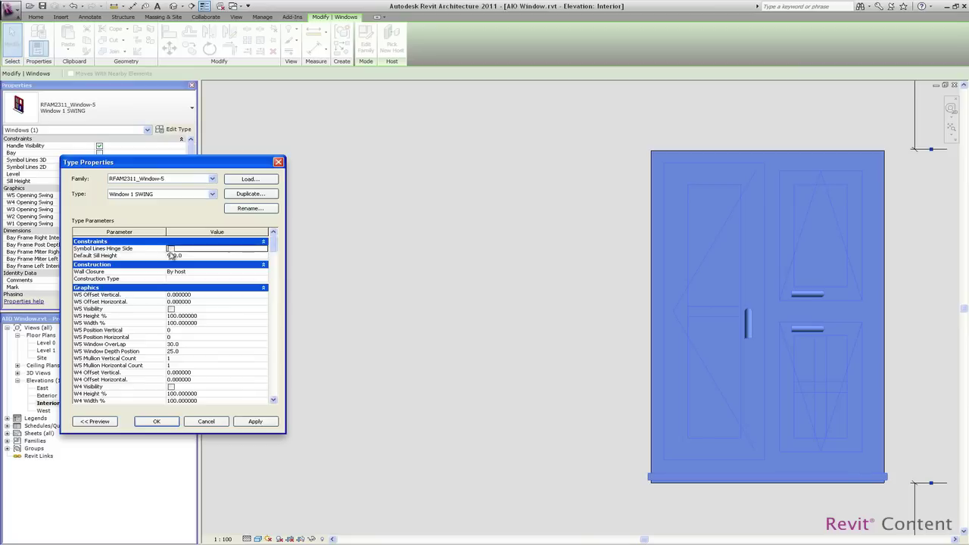
{"action": "left_click", "coordinate": [163, 423]}
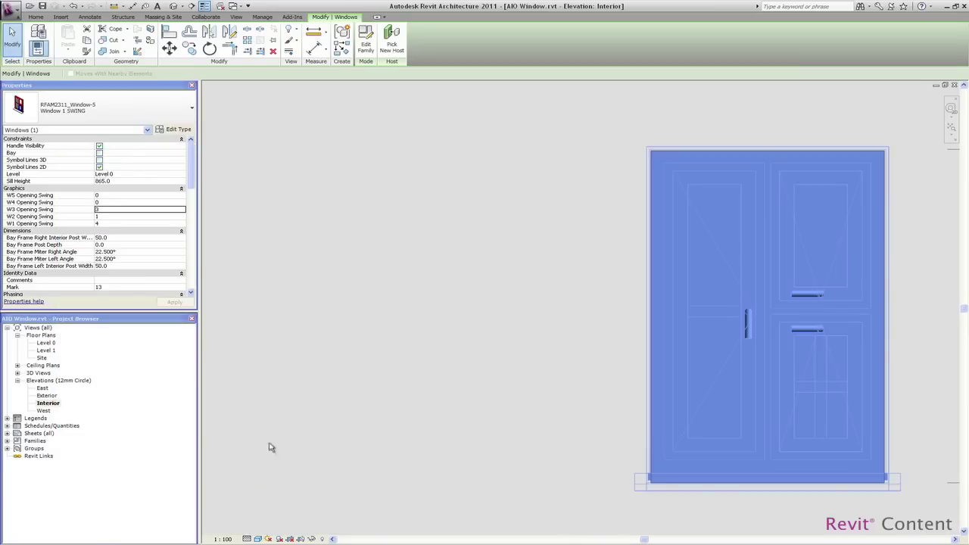
{"action": "left_click", "coordinate": [364, 383]}
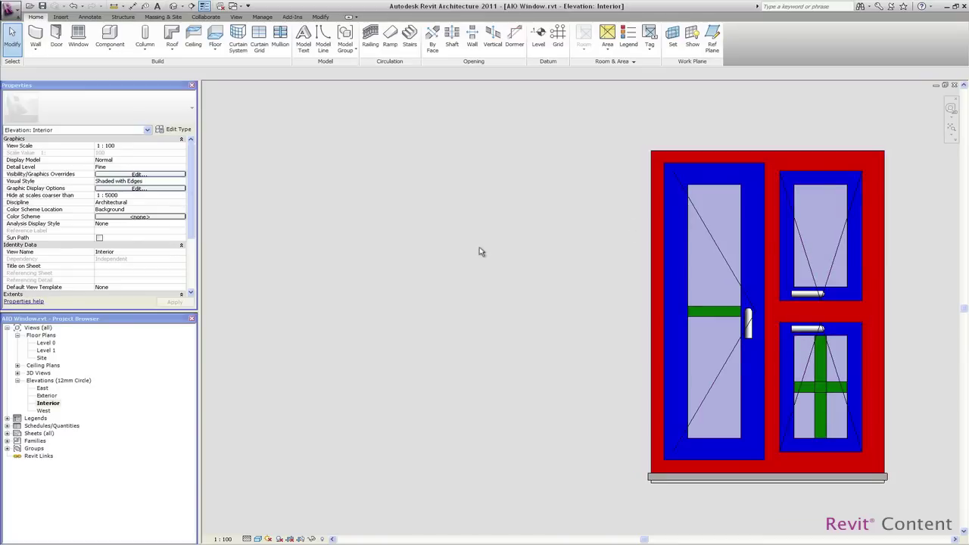
{"action": "scroll", "coordinate": [479, 251], "scroll_direction": "down", "scroll_amount": 1}
{"action": "middle_click_drag", "start_coordinate": [480, 251], "coordinate": [422, 254]}
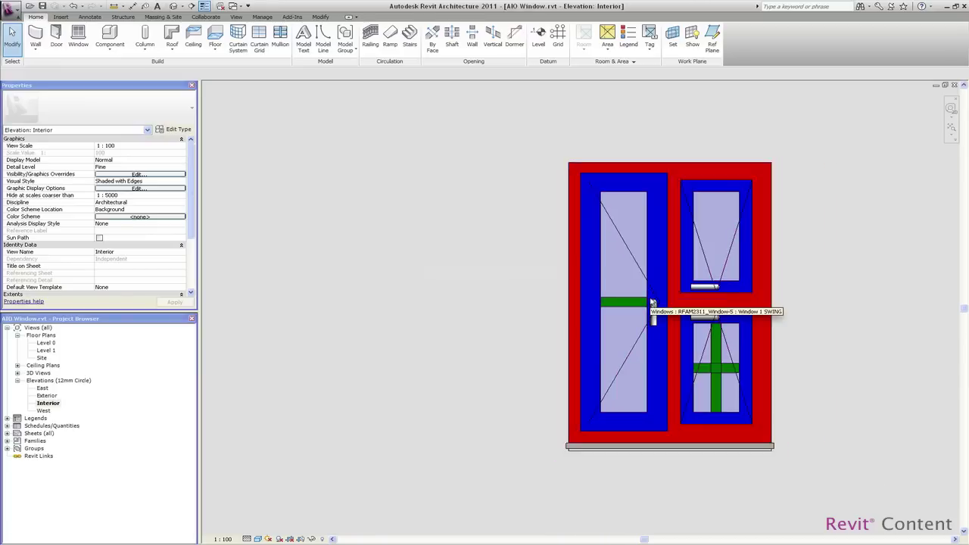
Resize the window type to Height 1500 and Width 1500, then zoom out to view it
{"action": "left_click", "coordinate": [651, 307]}
{"action": "left_click", "coordinate": [179, 130]}
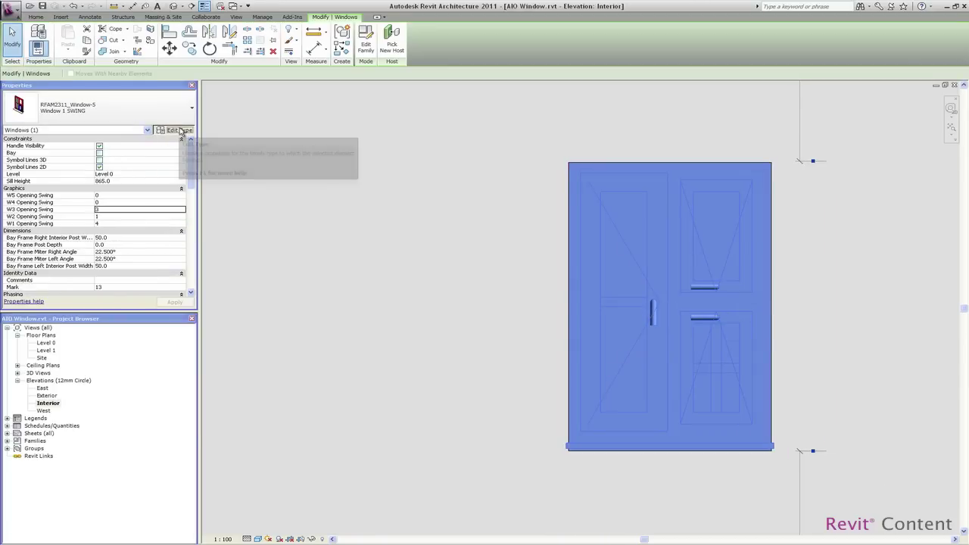
{"action": "left_click_drag", "start_coordinate": [274, 244], "coordinate": [276, 300]}
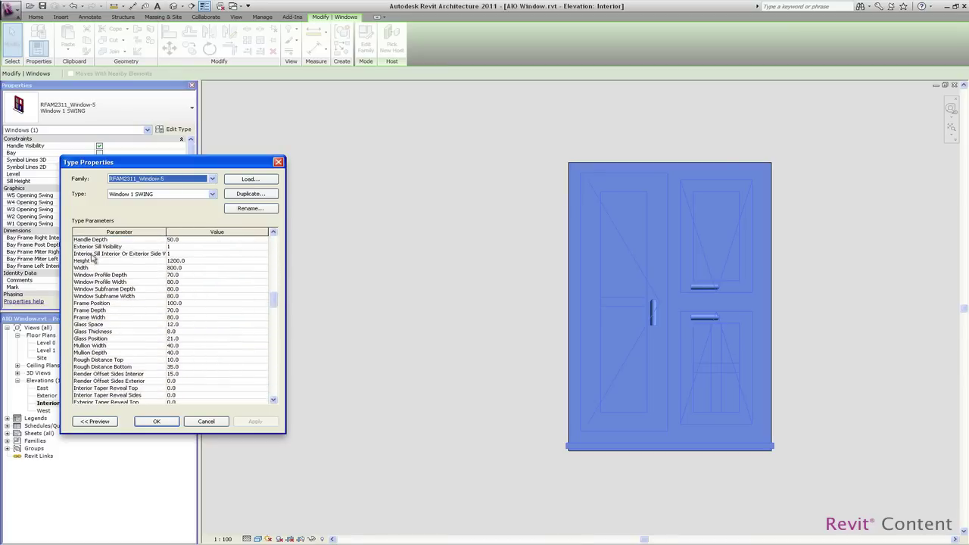
{"action": "left_click", "coordinate": [193, 260]}
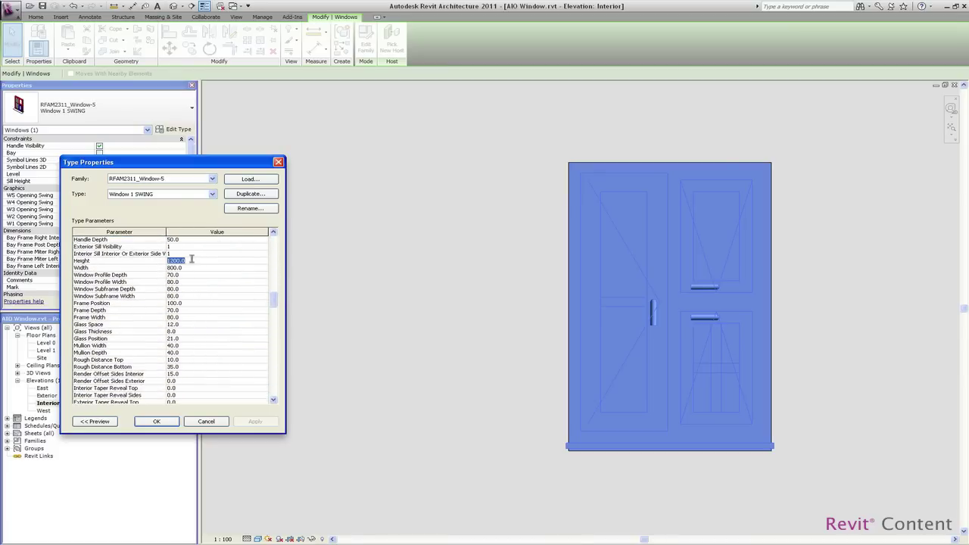
{"action": "type", "text": "1500"}
{"action": "left_click", "coordinate": [193, 267]}
{"action": "type", "text": "1"}
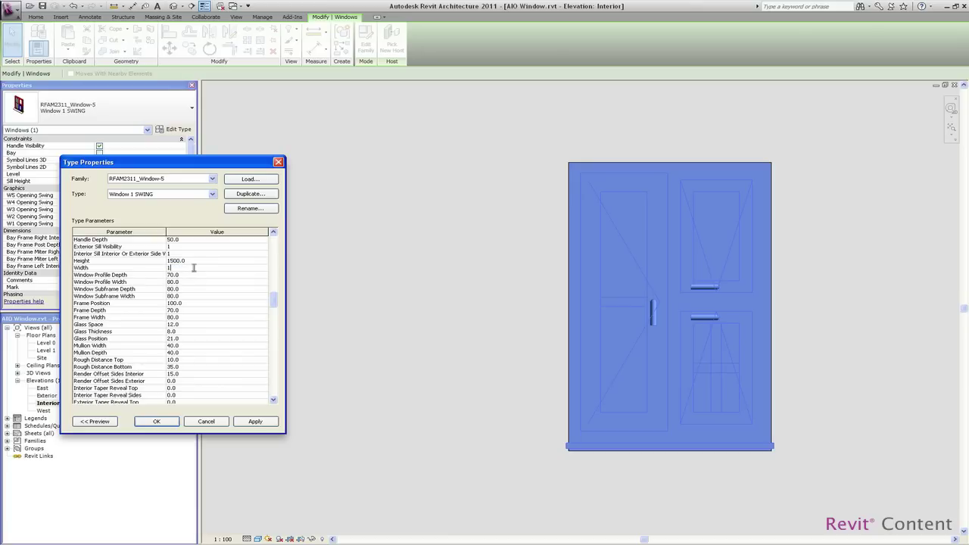
{"action": "type", "text": "500"}
{"action": "left_click", "coordinate": [162, 423]}
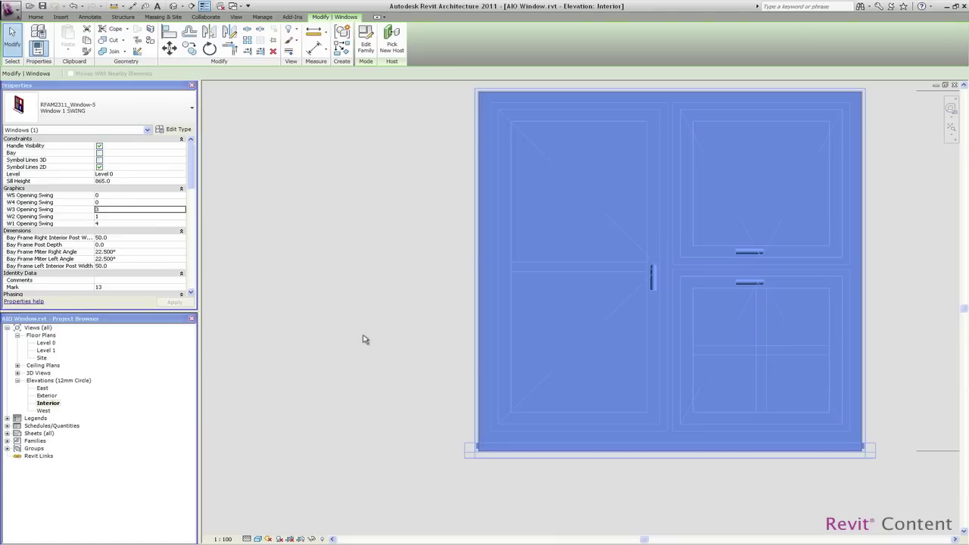
{"action": "left_click", "coordinate": [364, 339]}
{"action": "scroll", "coordinate": [363, 339], "scroll_direction": "down", "scroll_amount": 3}
{"action": "middle_click_drag", "start_coordinate": [366, 310], "coordinate": [541, 344]}
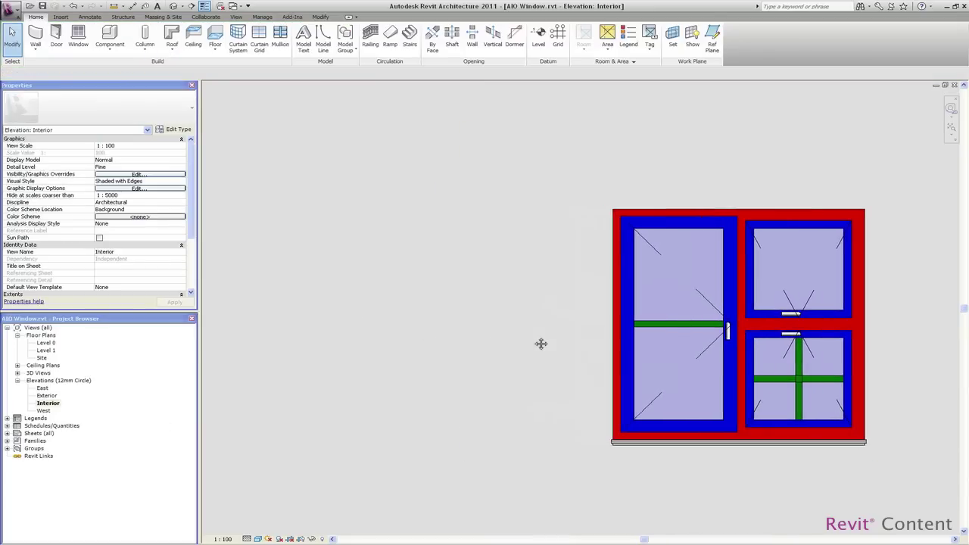
Set the window type's W1 Mullion Horizontal Count to 3 and Vertical Count to 1
{"action": "left_click", "coordinate": [670, 332]}
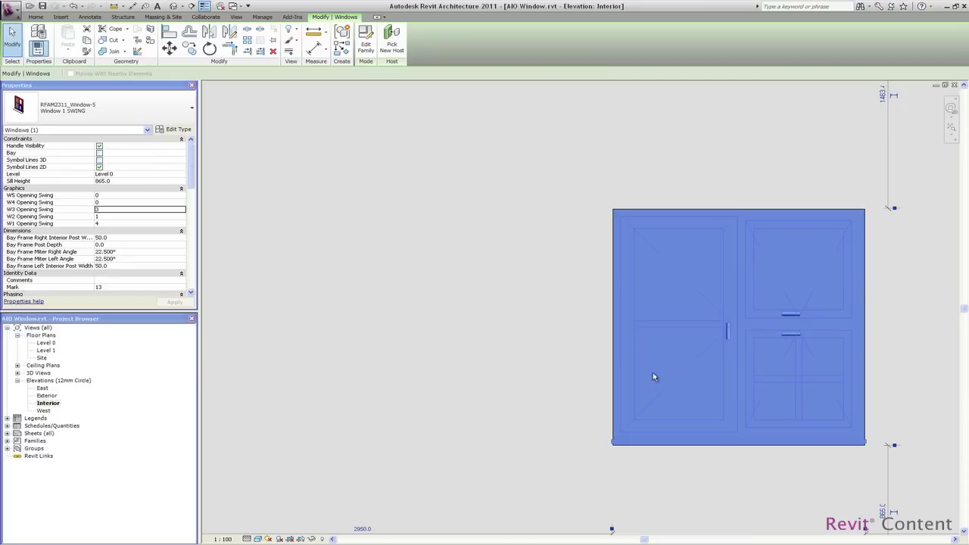
{"action": "left_click", "coordinate": [185, 132]}
{"action": "left_click_drag", "start_coordinate": [277, 249], "coordinate": [275, 282]}
{"action": "left_click", "coordinate": [184, 352]}
{"action": "type", "text": "3"}
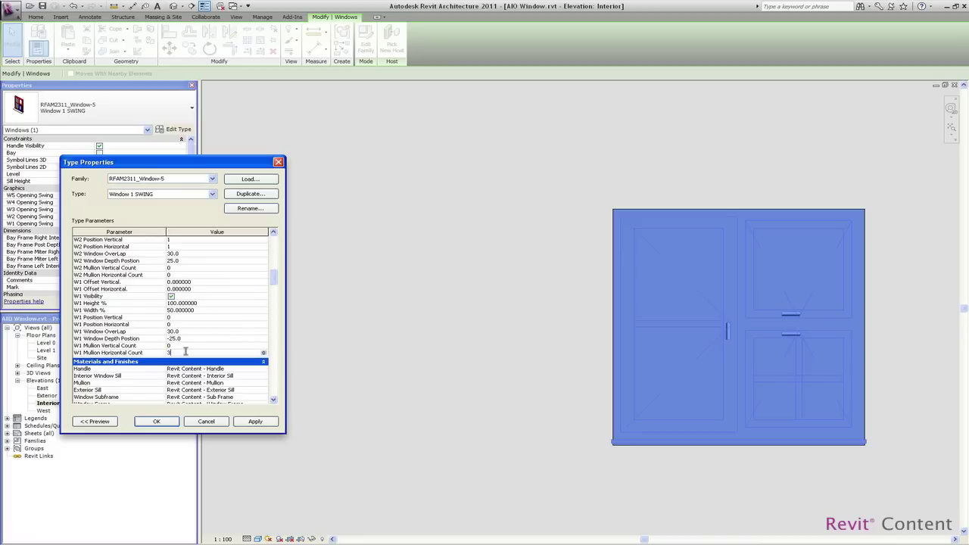
{"action": "left_click", "coordinate": [186, 345]}
{"action": "type", "text": "1"}
{"action": "left_click", "coordinate": [165, 421]}
{"action": "left_click", "coordinate": [577, 400]}
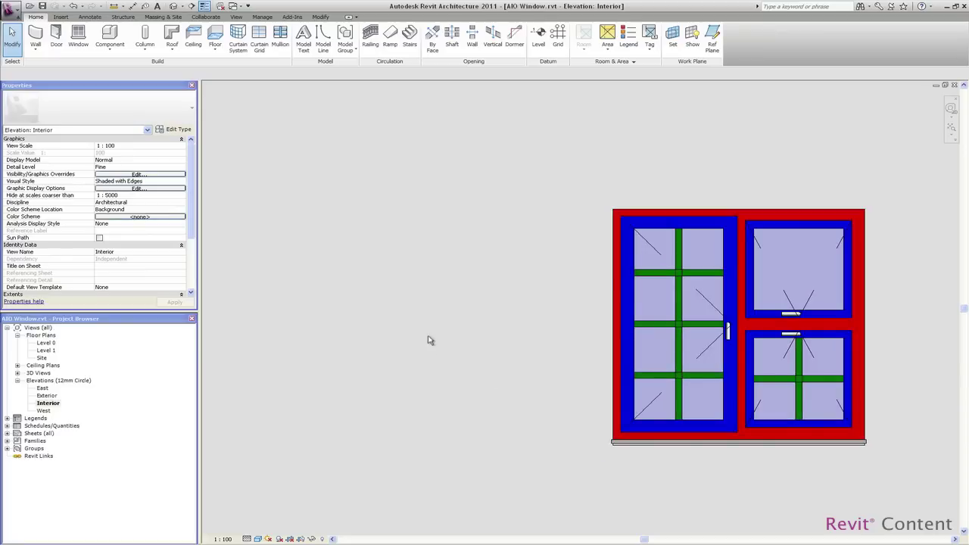
Open the default 3D view and orbit to a near-front corner view of the wall
{"action": "left_click", "coordinate": [175, 7]}
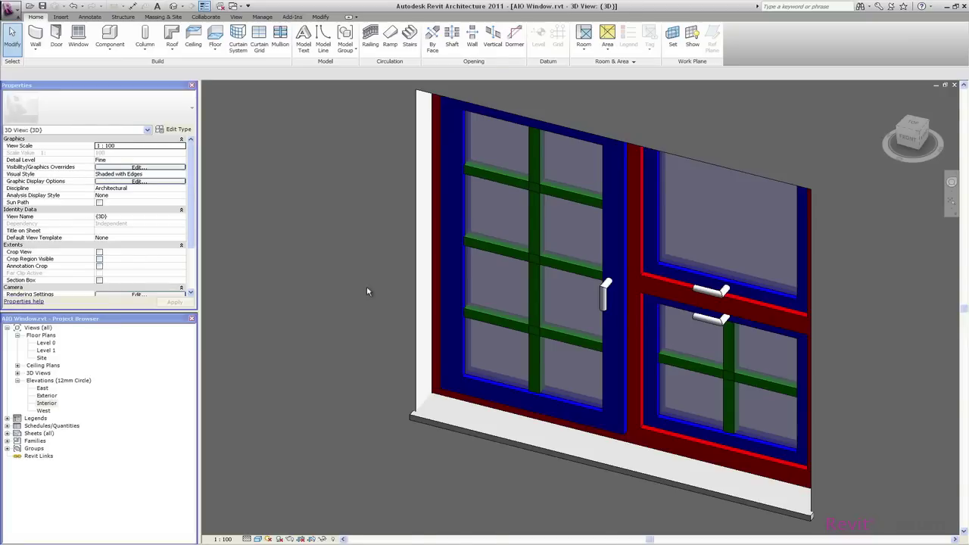
{"action": "scroll", "coordinate": [366, 286], "scroll_direction": "down", "scroll_amount": 3}
{"action": "left_click", "coordinate": [932, 121]}
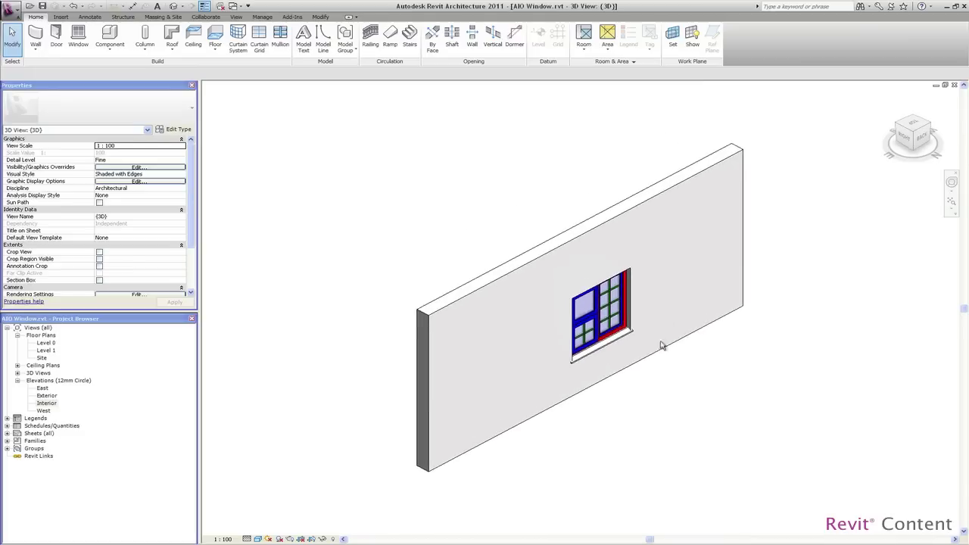
{"action": "left_click", "coordinate": [660, 345]}
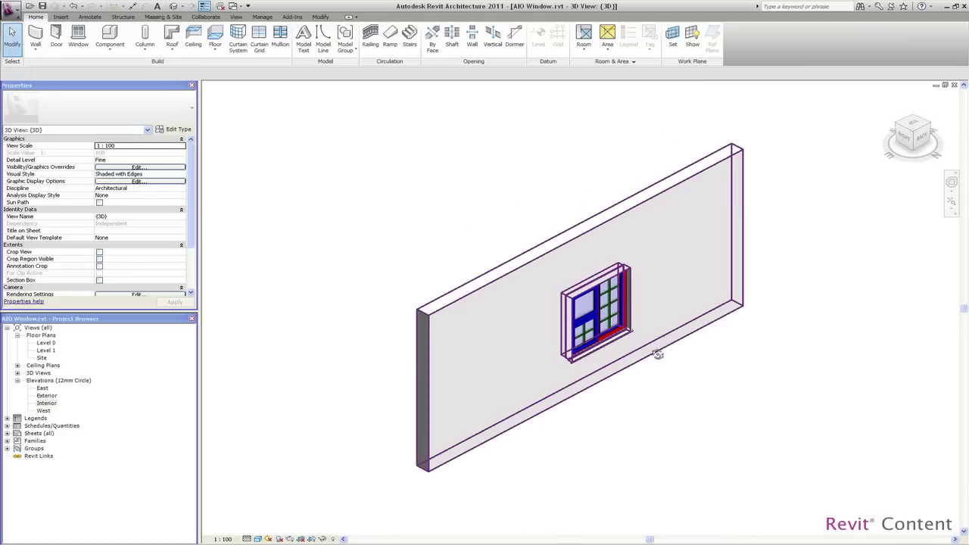
{"action": "middle_click_drag", "start_coordinate": [656, 350], "coordinate": [550, 296], "text": "shift"}
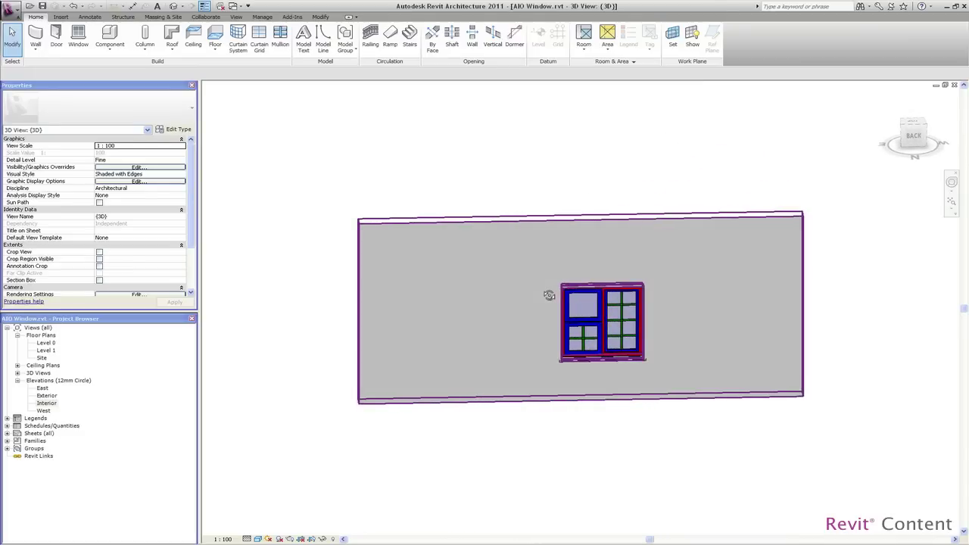
{"action": "left_click", "coordinate": [604, 316]}
Zoom and pan to centre the window, then select it
{"action": "scroll", "coordinate": [605, 317], "scroll_direction": "up", "scroll_amount": 6}
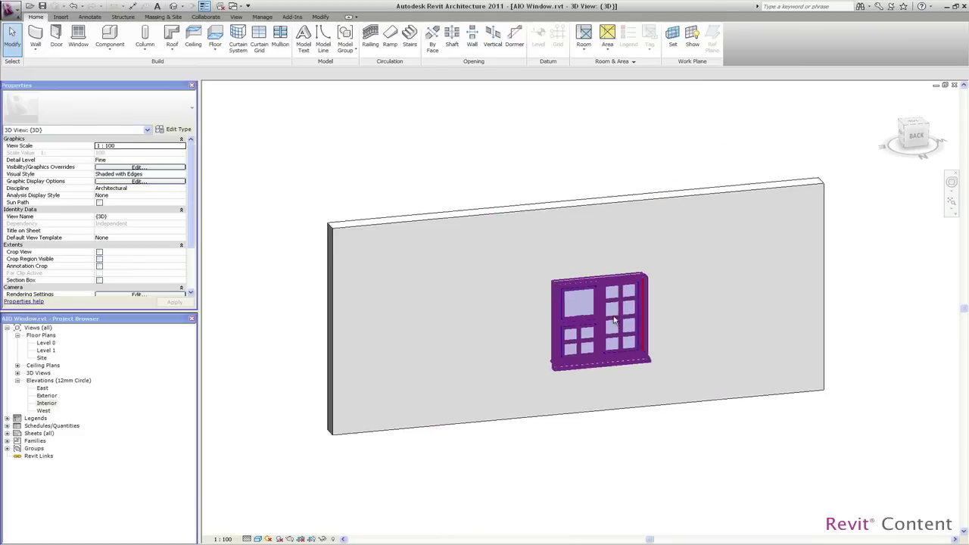
{"action": "left_click", "coordinate": [807, 384]}
{"action": "middle_click_drag", "start_coordinate": [808, 383], "coordinate": [935, 331]}
{"action": "left_click", "coordinate": [673, 263]}
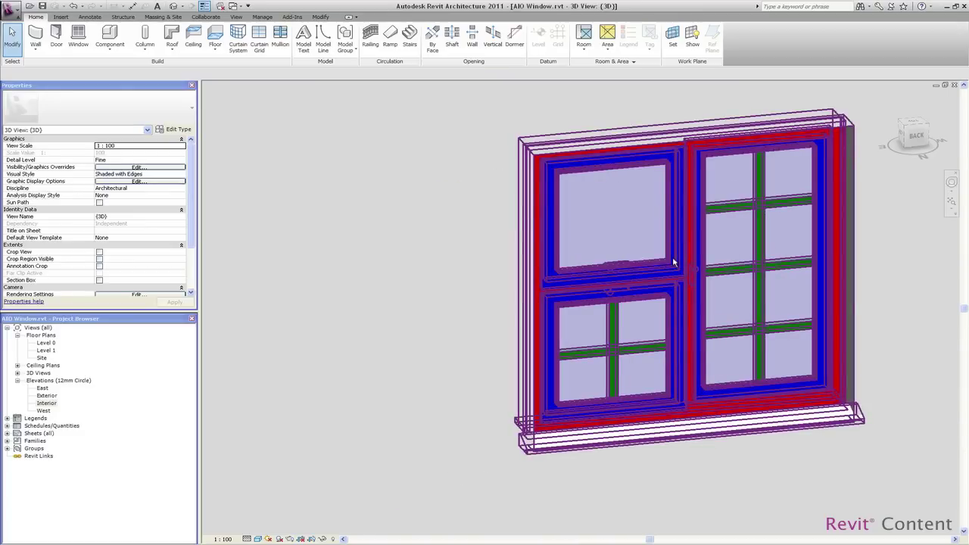
{"action": "left_click", "coordinate": [674, 264]}
Make W2 and W3 Window Depth Position -25.0, matching W1's -25.0
{"action": "left_click", "coordinate": [176, 129]}
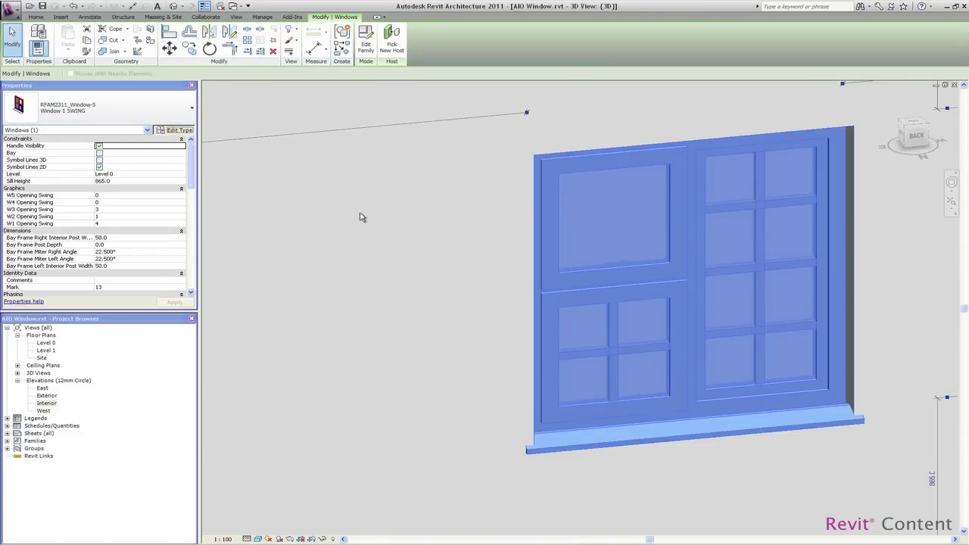
{"action": "left_click_drag", "start_coordinate": [272, 244], "coordinate": [275, 280]}
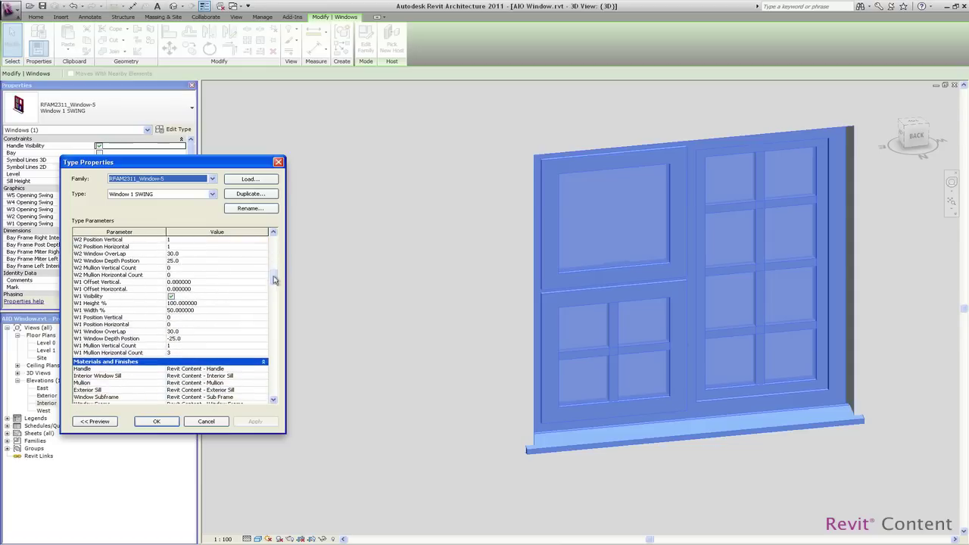
{"action": "left_click", "coordinate": [214, 338]}
{"action": "left_click", "coordinate": [171, 260]}
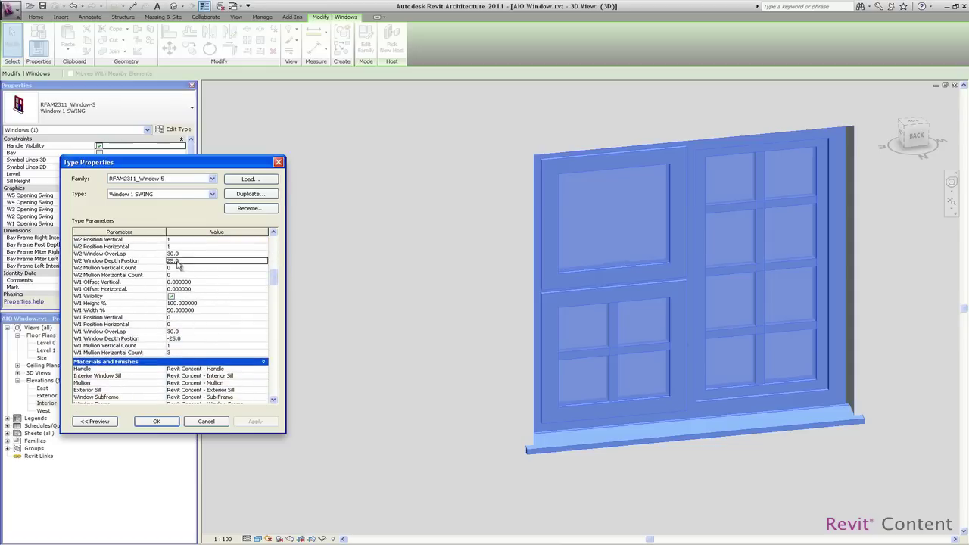
{"action": "type", "text": "-"}
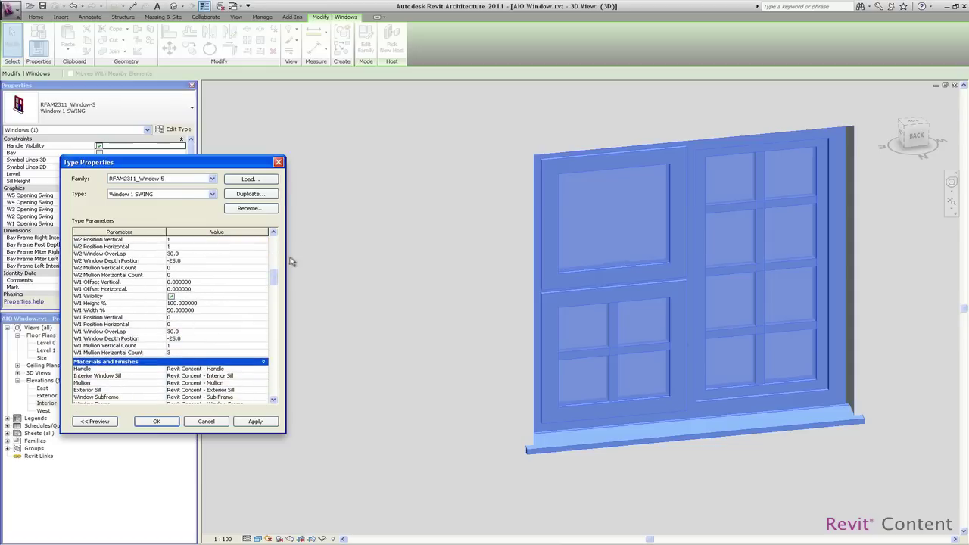
{"action": "left_click_drag", "start_coordinate": [276, 277], "coordinate": [274, 265]}
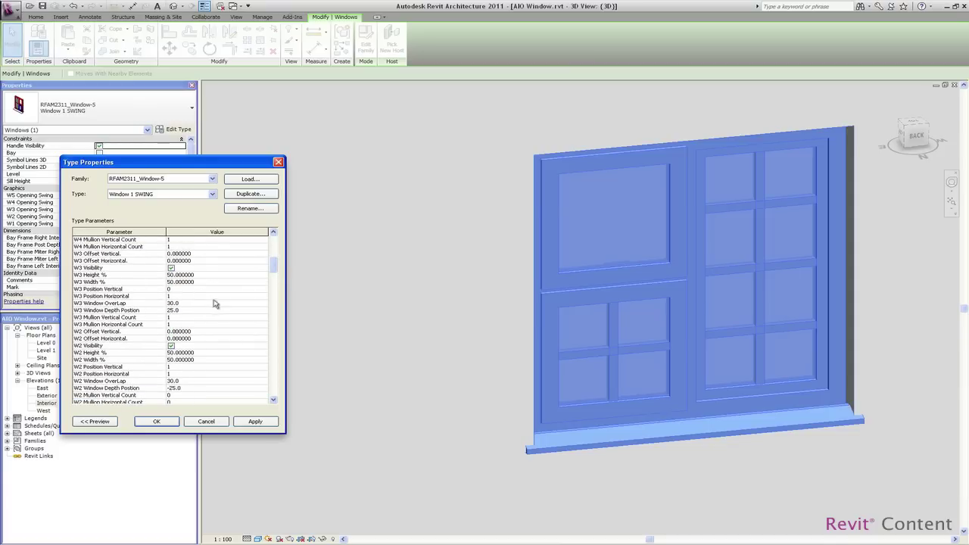
{"action": "left_click", "coordinate": [171, 310]}
{"action": "type", "text": "-"}
{"action": "left_click", "coordinate": [168, 422]}
{"action": "left_click", "coordinate": [338, 419]}
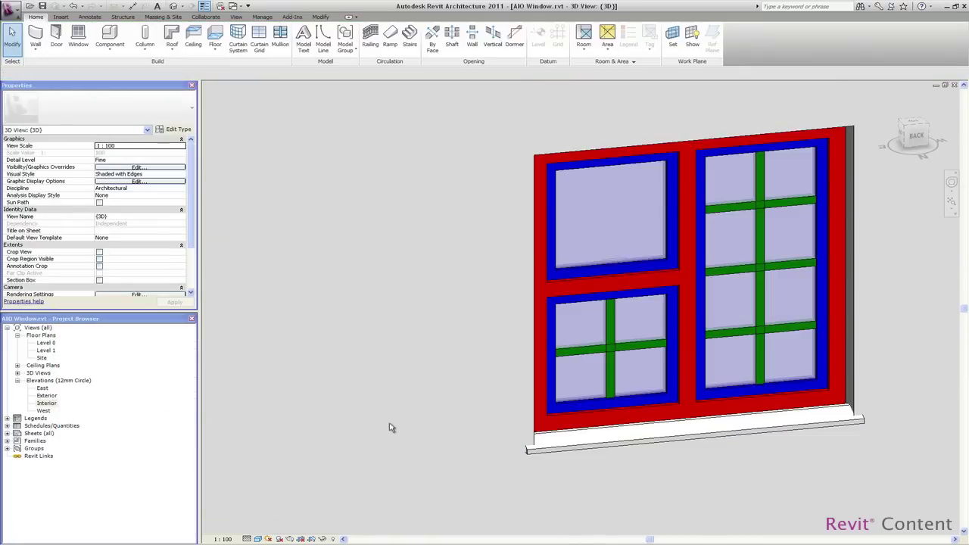
{"action": "middle_click_drag", "start_coordinate": [389, 428], "coordinate": [273, 443]}
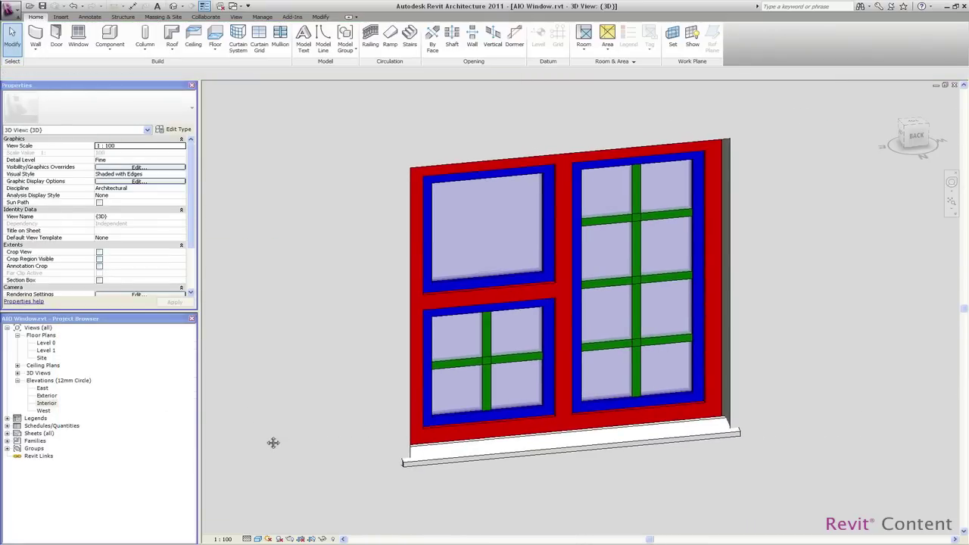